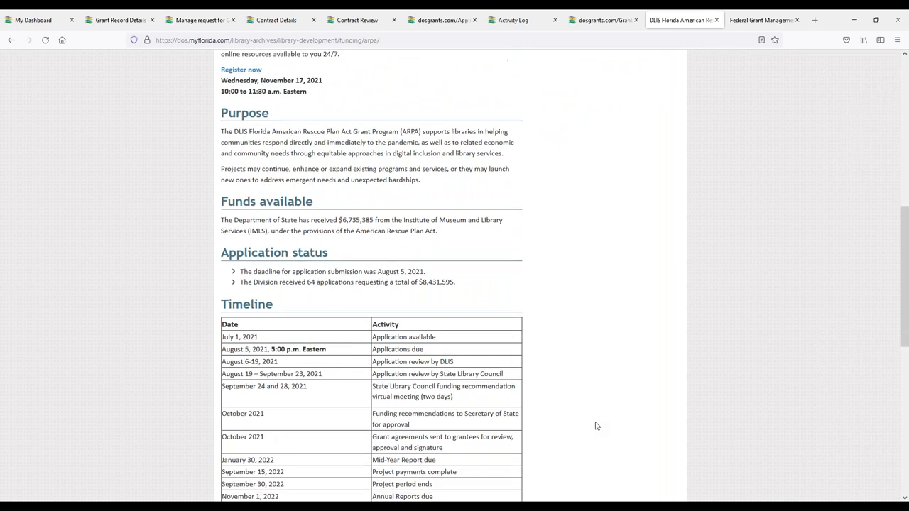
Review the timeline and the "Manage your grant" information on the DLIS Florida ARPA page
scroll(596, 426, "down", 3)
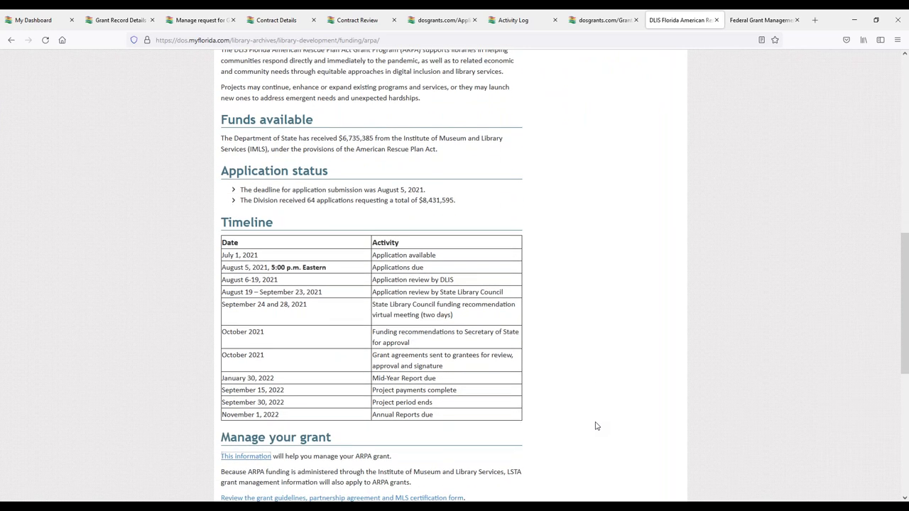
scroll(596, 426, "down", 3)
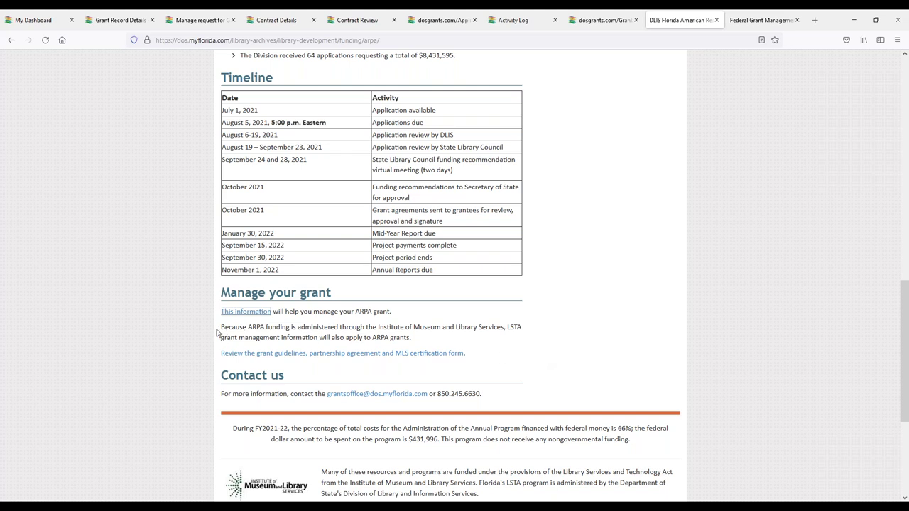
left_click_drag(219, 329, 431, 344)
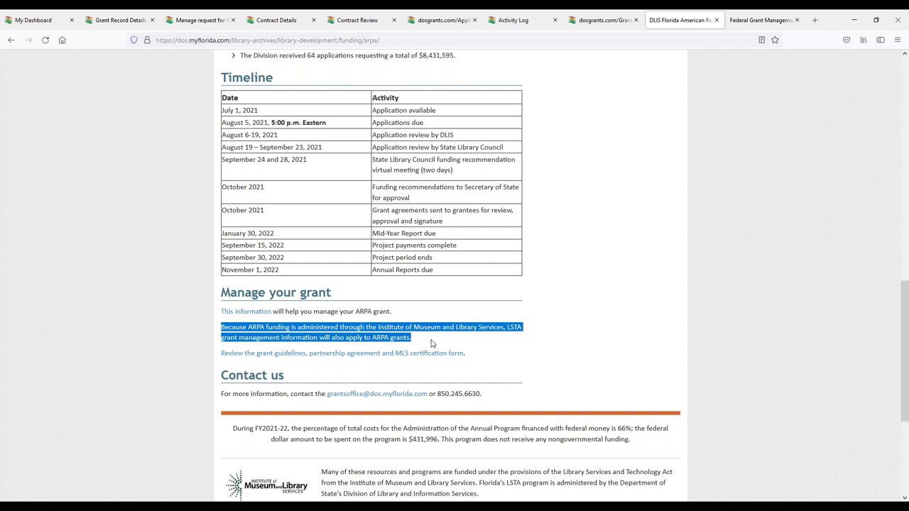
left_click(528, 348)
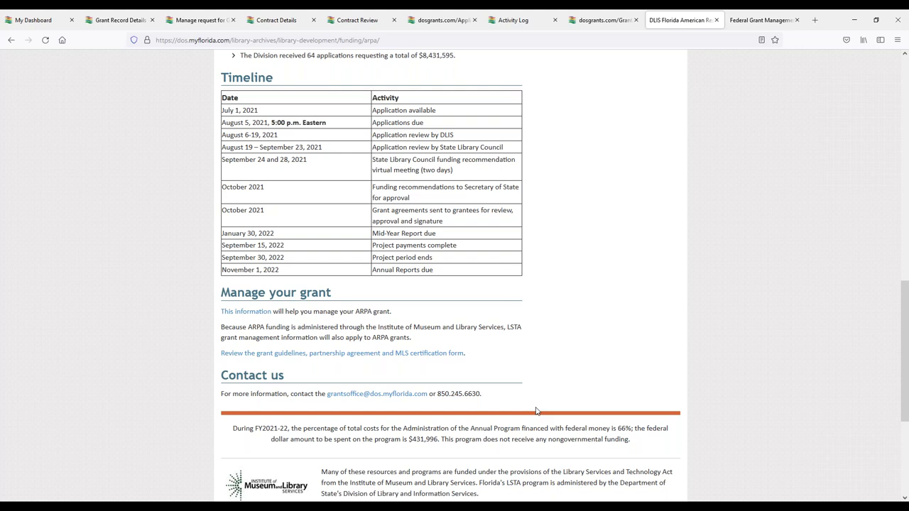
scroll(624, 452, "up", 3)
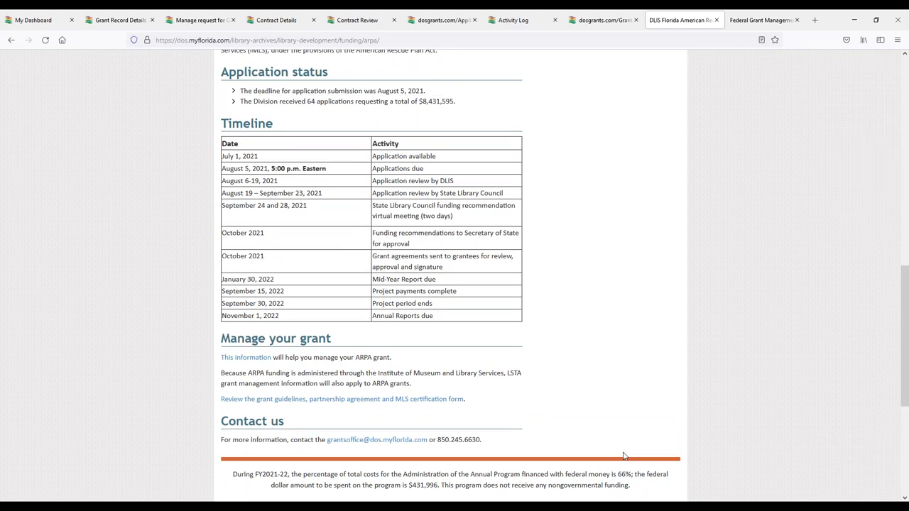
scroll(623, 453, "up", 4)
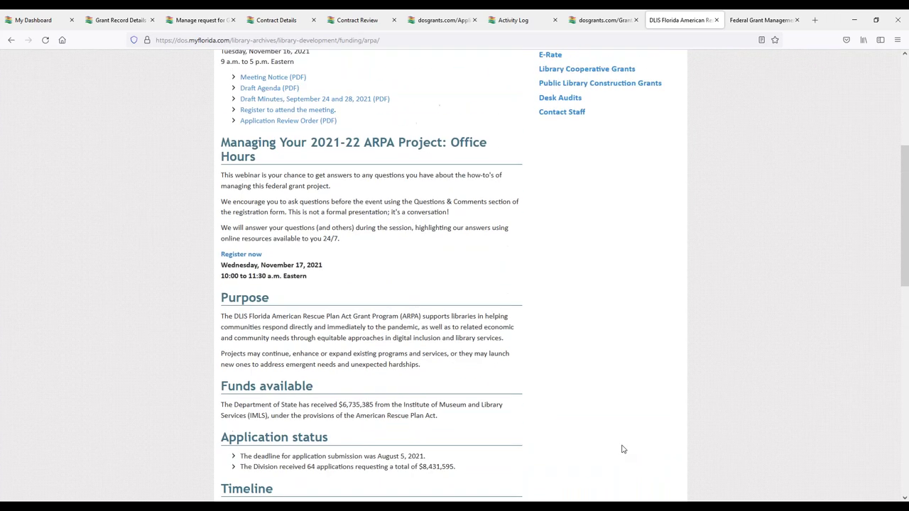
scroll(622, 449, "up", 1)
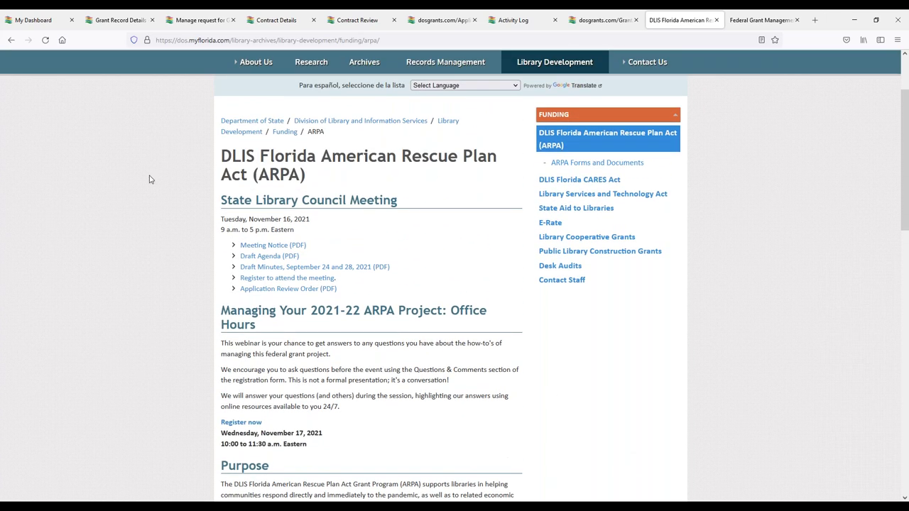
left_click(39, 19)
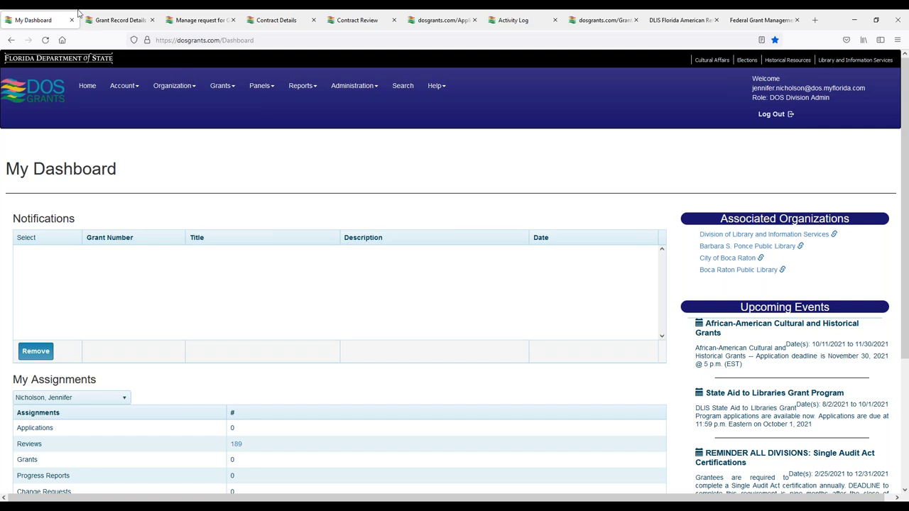
left_click(130, 12)
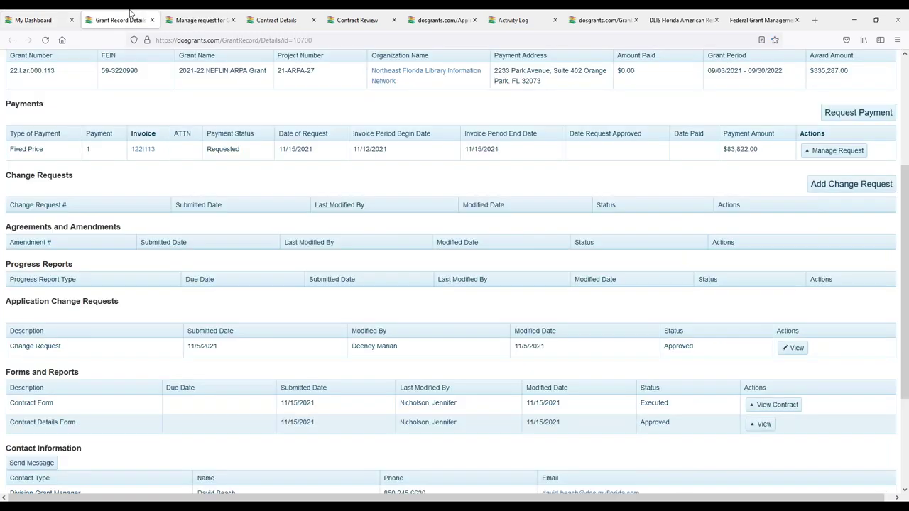
scroll(265, 94, "up", 4)
scroll(481, 197, "up", 2)
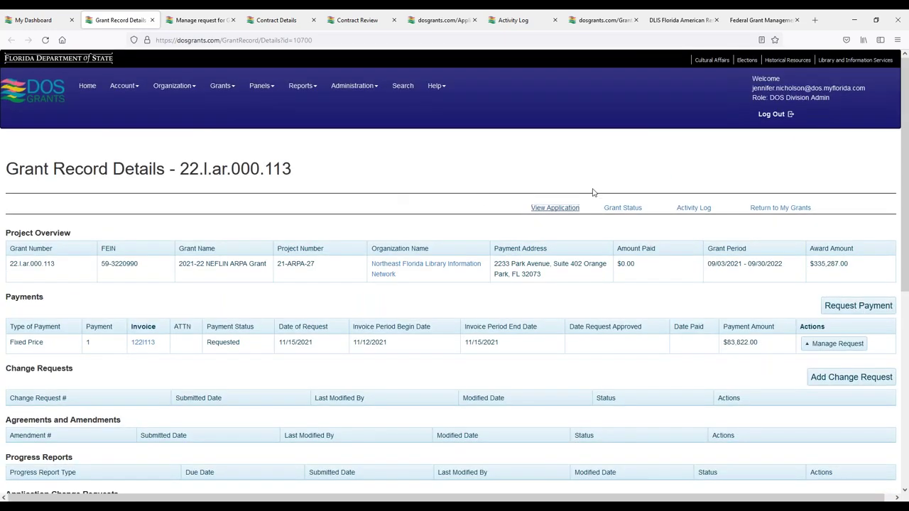
Find project number 21-ARPA-27 in the My Grants list on DOS Grants and display its grant record details
left_click(22, 15)
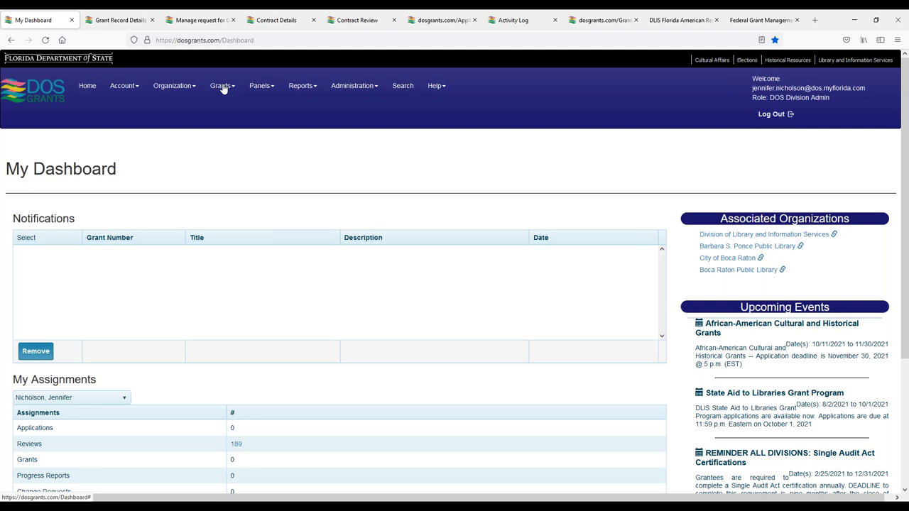
left_click(223, 87)
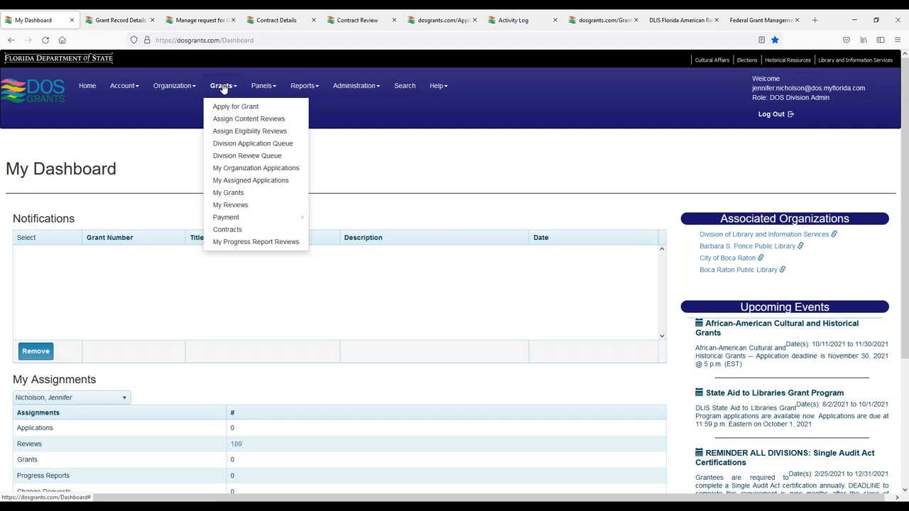
left_click(248, 197)
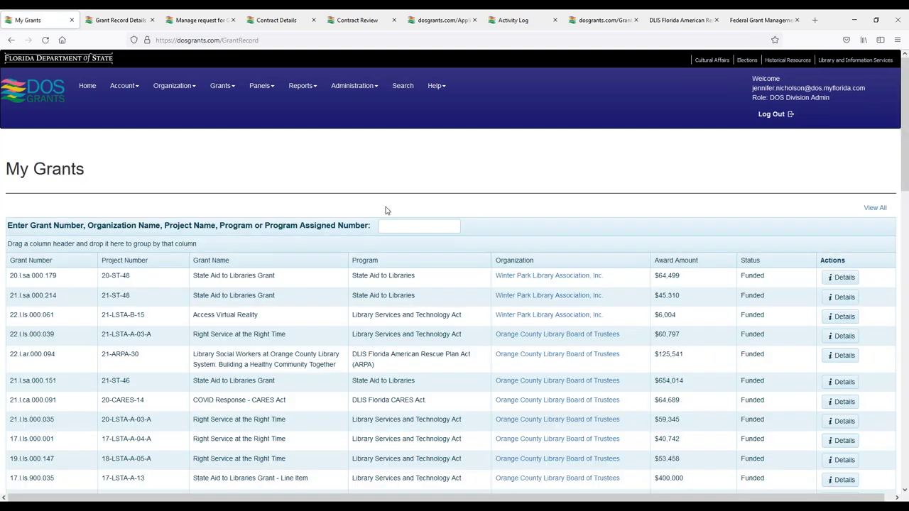
left_click(394, 226)
type("21-ARPA-27")
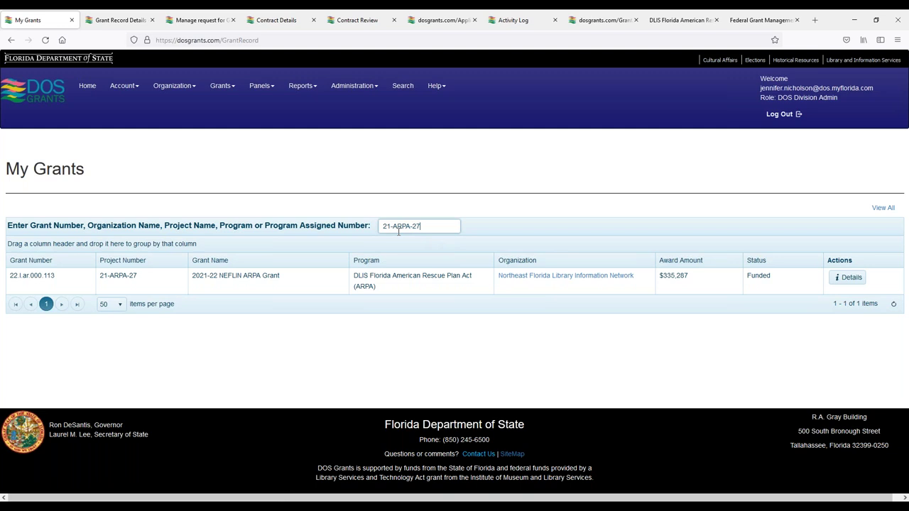
left_click(854, 278)
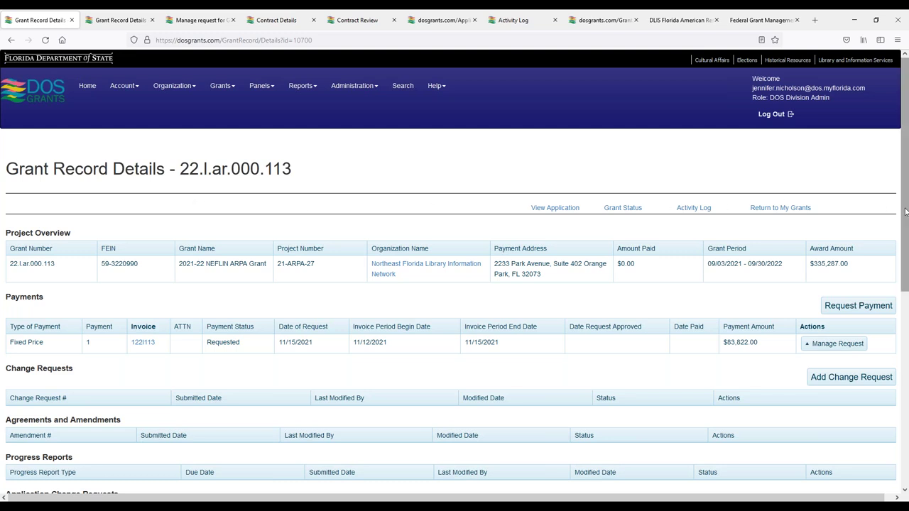
Locate the Application Change Requests section of the grant record and view its change request
left_click_drag(905, 211, 905, 272)
left_click_drag(119, 391, 4, 398)
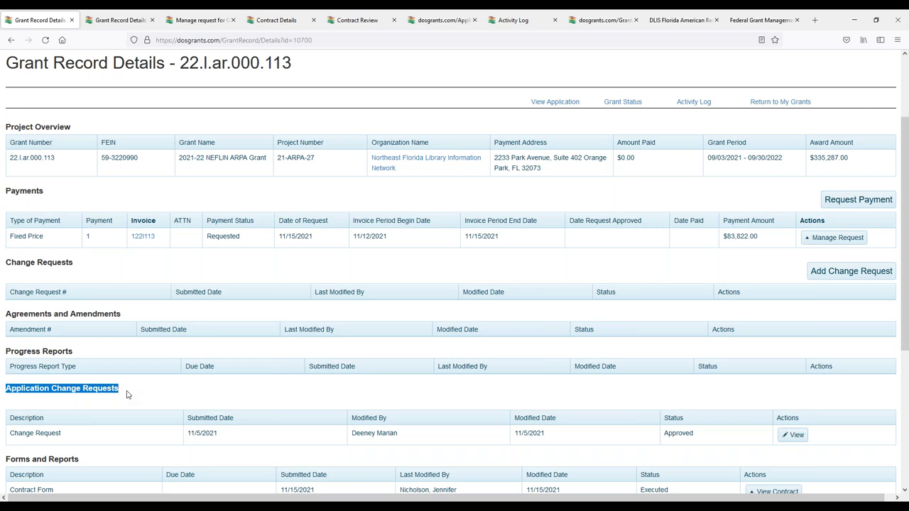
left_click(128, 394)
scroll(39, 412, "down", 3)
left_click(796, 339)
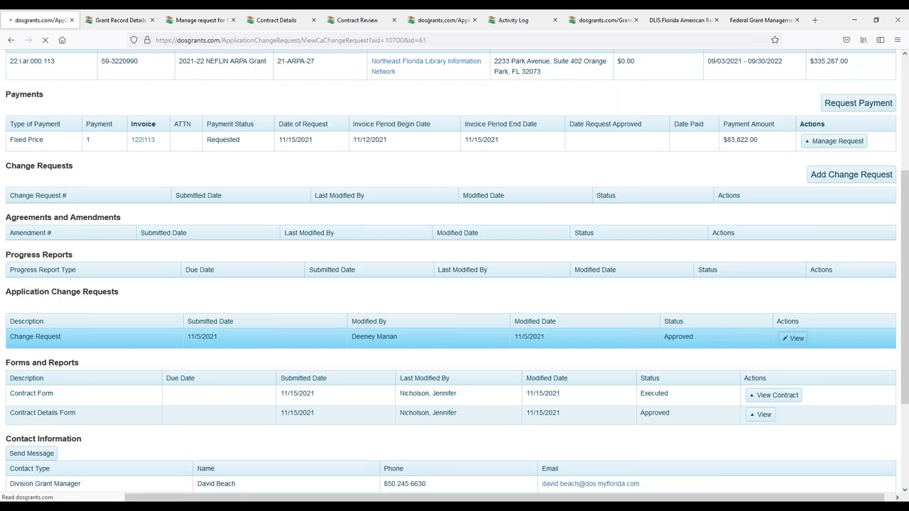
scroll(477, 150, "down", 1)
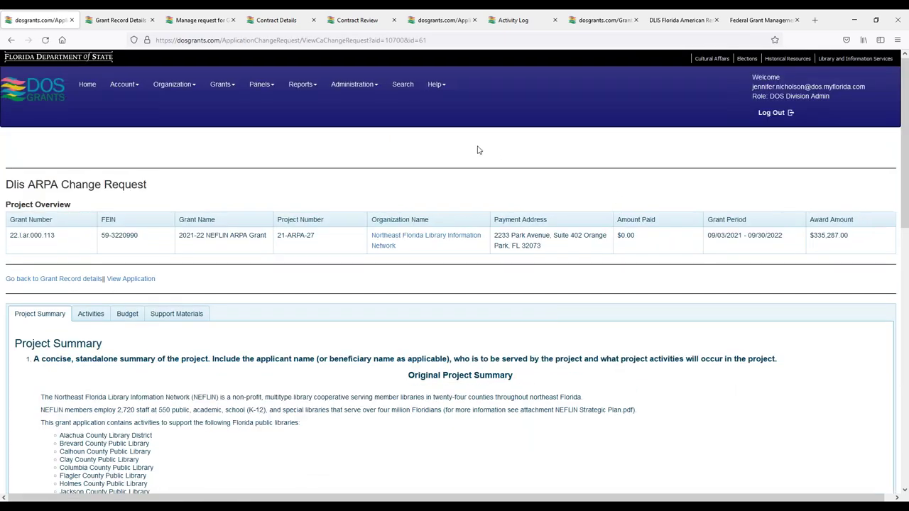
scroll(480, 152, "up", 1)
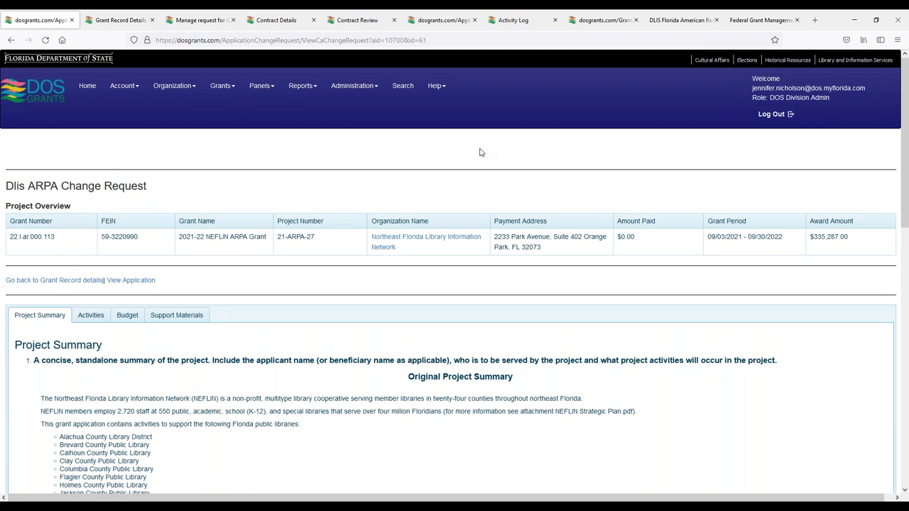
Return to the grant record details and compare the Application Change Requests section with the Change Requests section
left_click(12, 41)
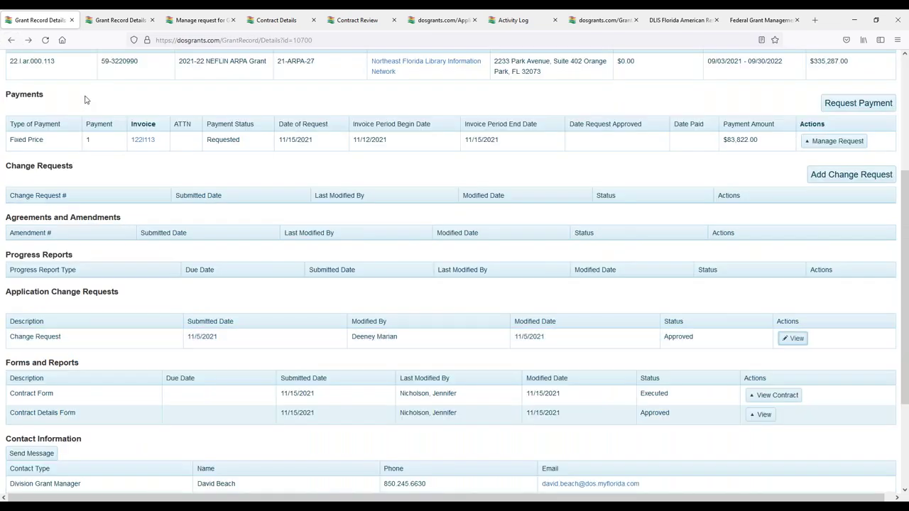
left_click_drag(117, 294, 7, 298)
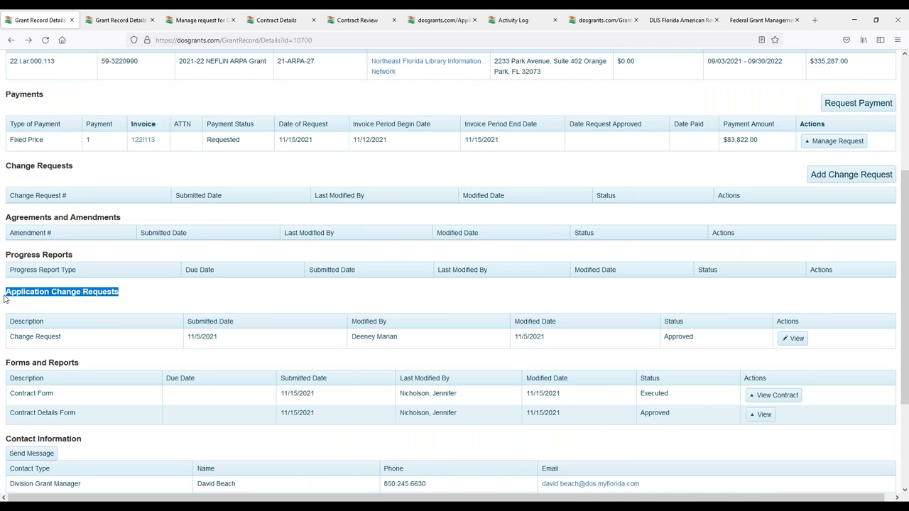
left_click_drag(96, 166, 4, 169)
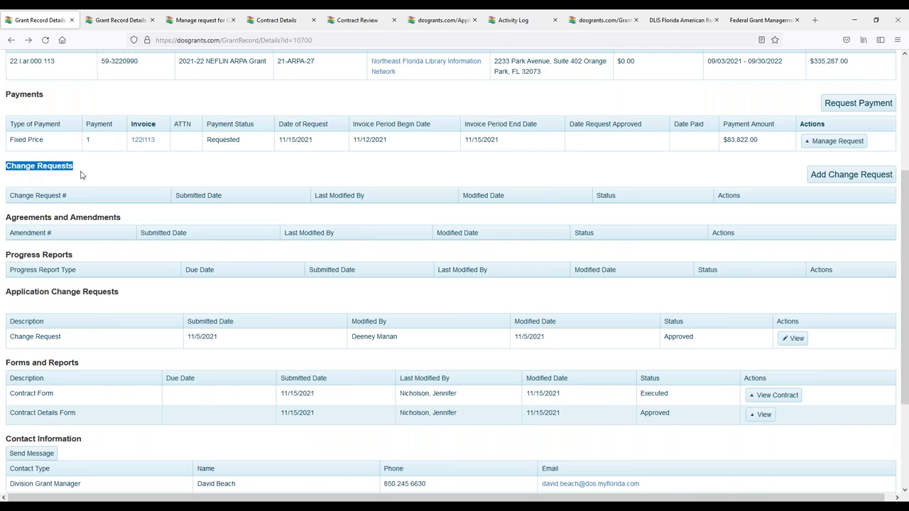
left_click_drag(118, 299, 5, 299)
left_click(24, 303)
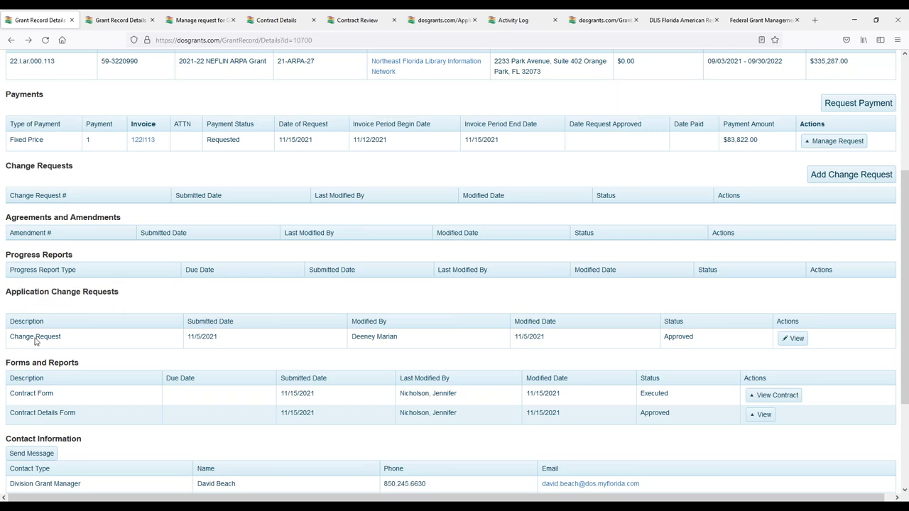
View the application change request again and examine its activities, from the original ones through to the Change Request Activities
left_click(794, 339)
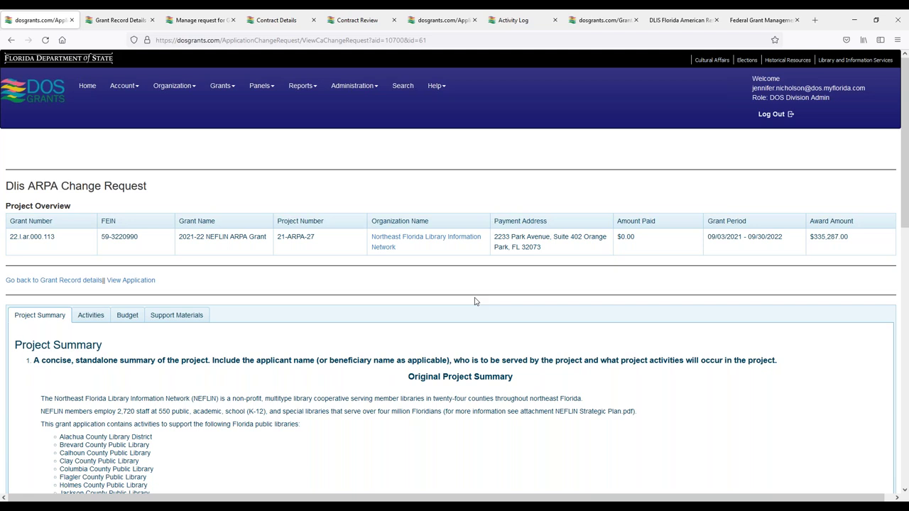
scroll(499, 294, "down", 3)
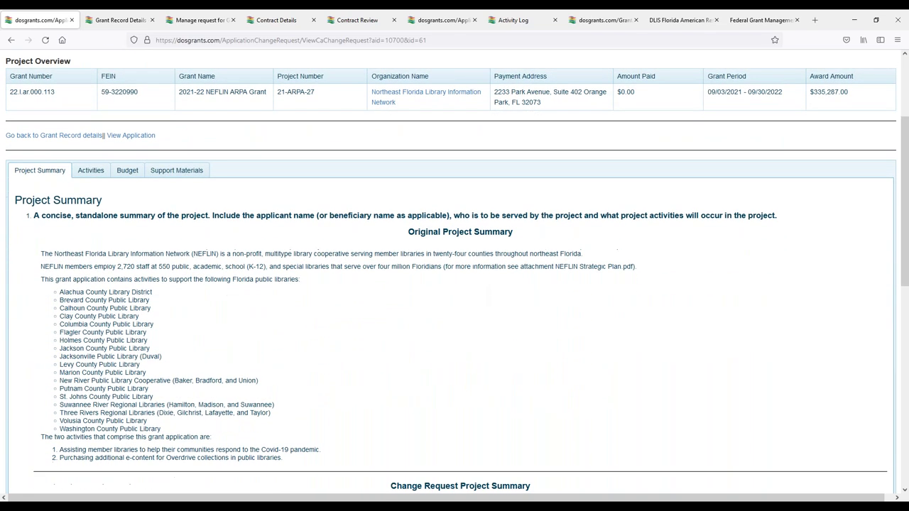
left_click(86, 174)
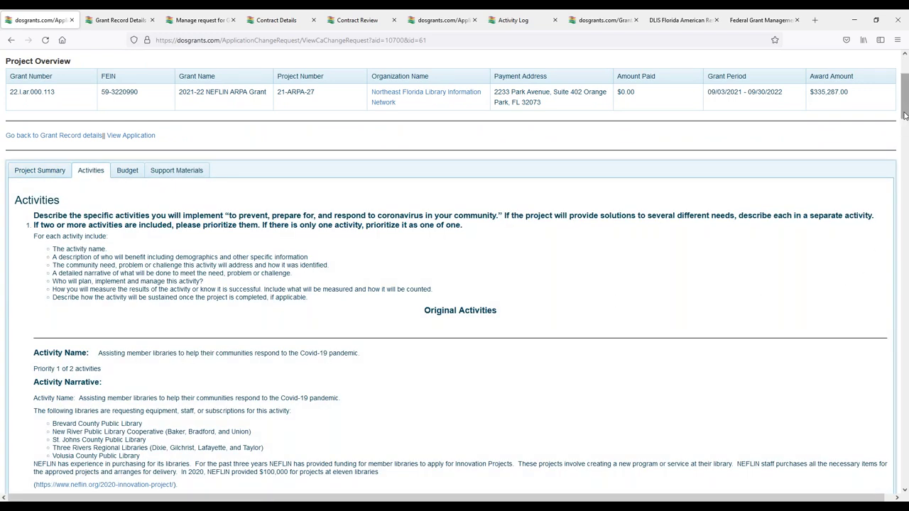
left_click_drag(904, 117, 899, 261)
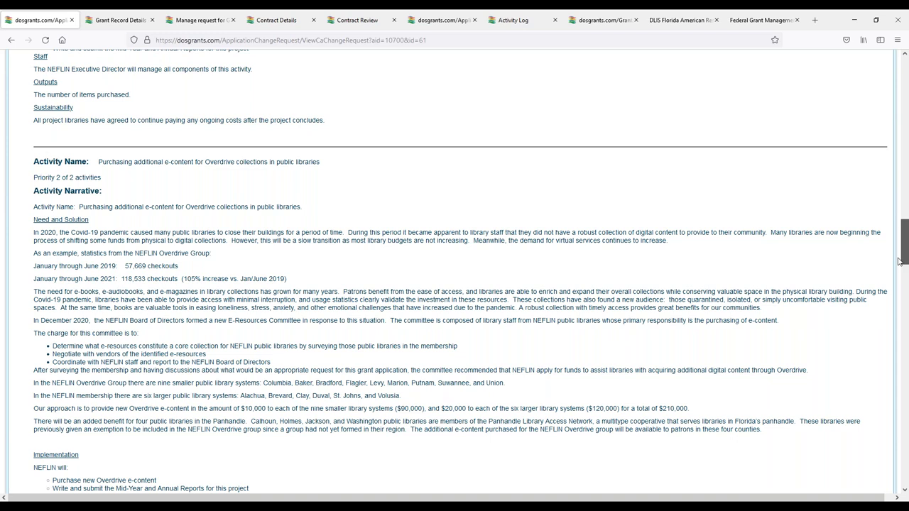
left_click_drag(899, 261, 902, 316)
left_click_drag(522, 106, 405, 106)
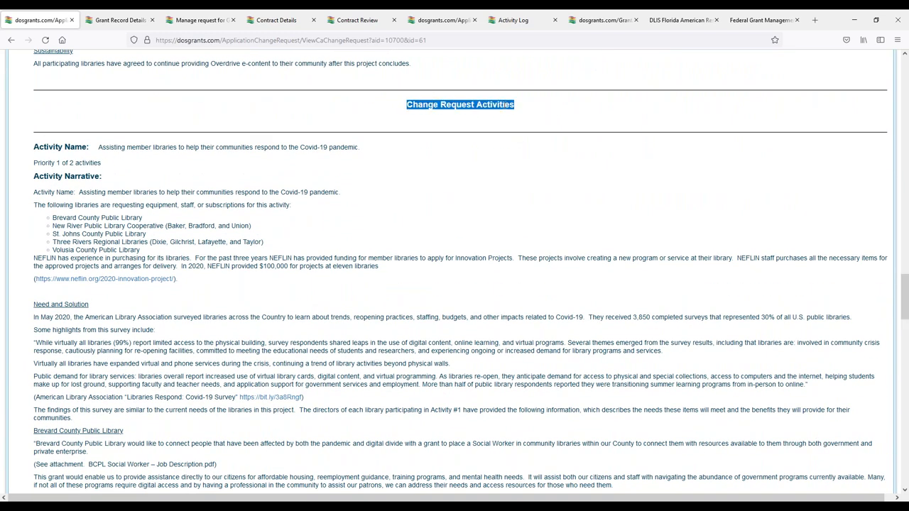
left_click(574, 113)
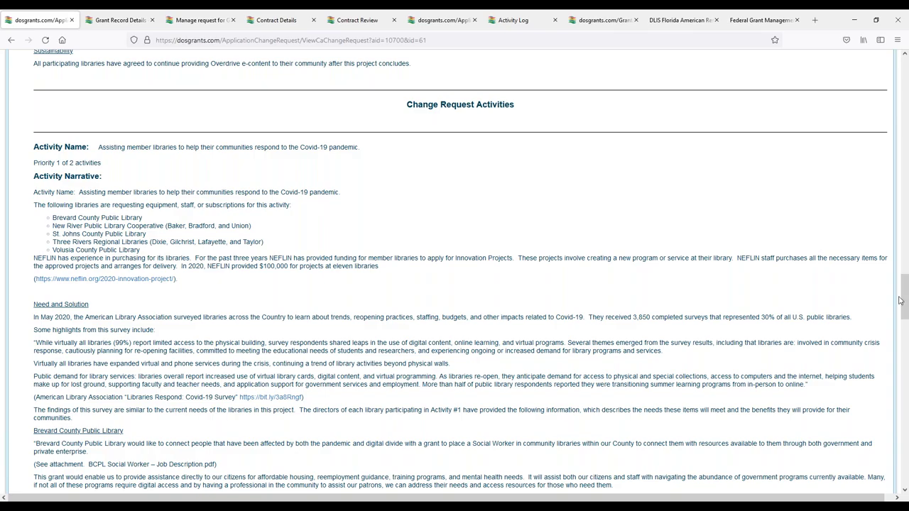
Look at the Budget and Support Materials sections of the ARPA change request
left_click_drag(906, 302, 900, 80)
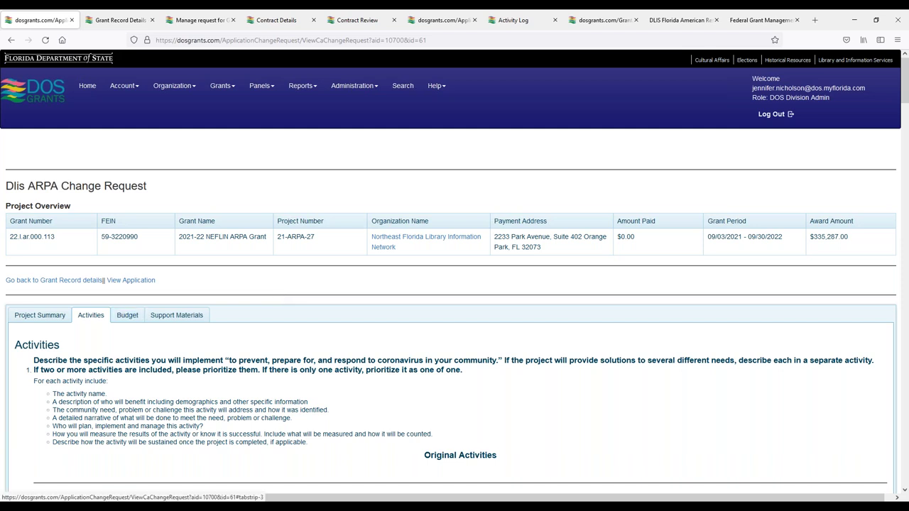
left_click(132, 315)
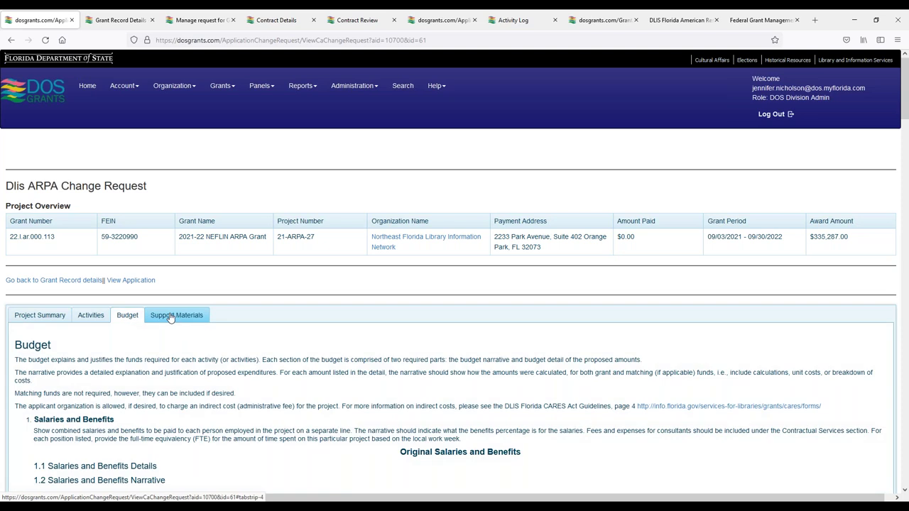
left_click(171, 316)
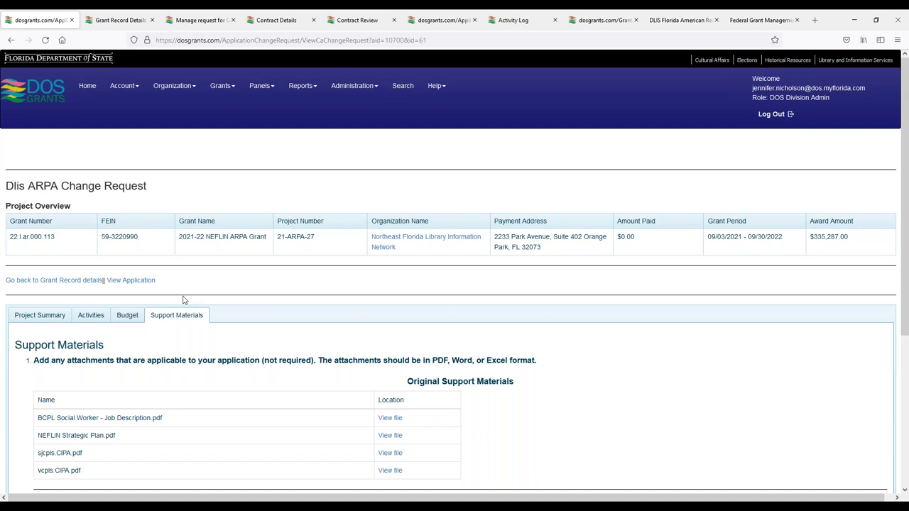
Go back to the grant record details and check the status of the application change request
left_click(65, 281)
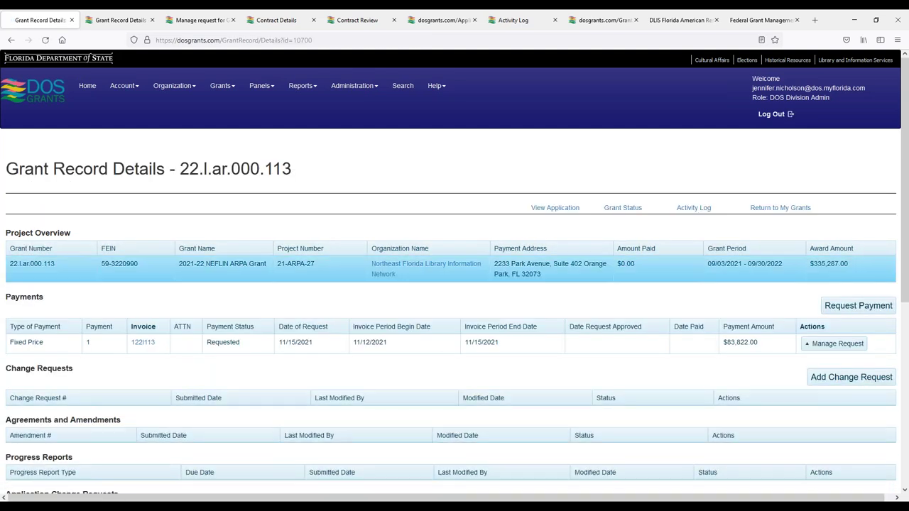
left_click_drag(906, 190, 907, 273)
left_click_drag(710, 381, 663, 381)
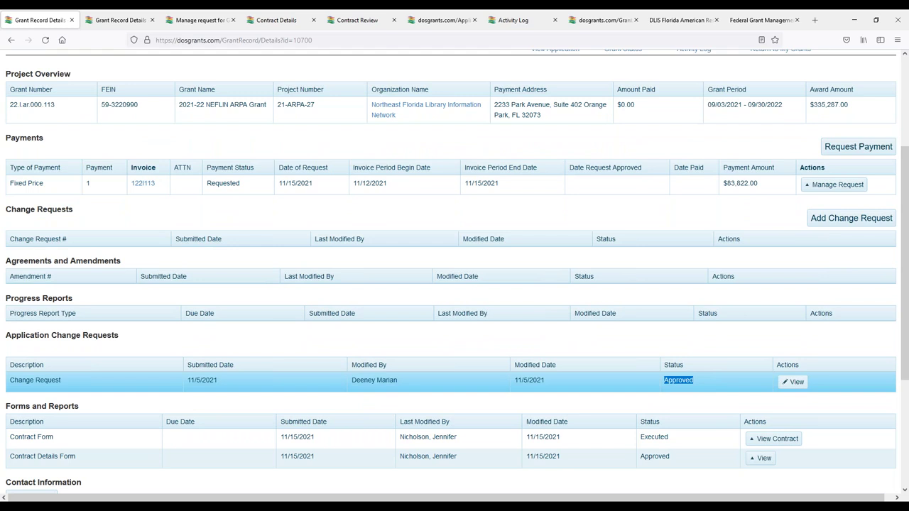
left_click(683, 403)
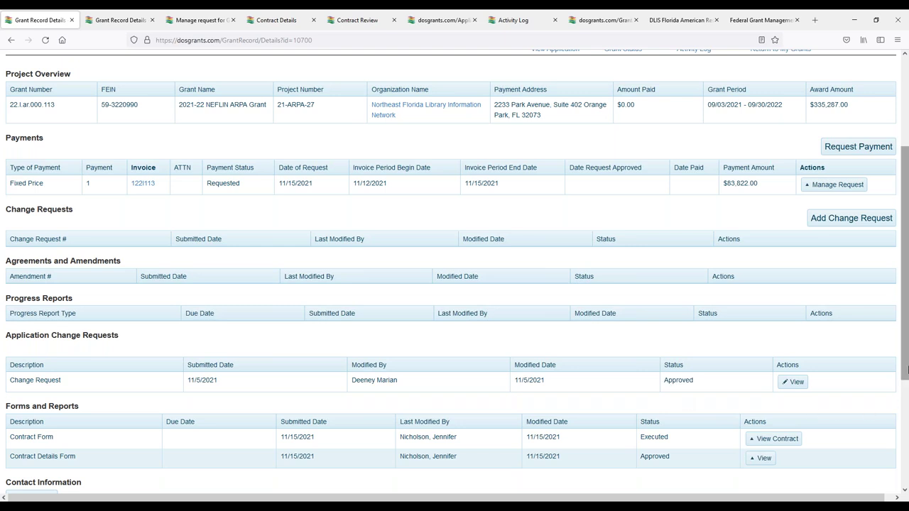
Open the Contract Details Form from the grant record's Forms and Reports section and look over its deliverables
left_click_drag(906, 369, 906, 374)
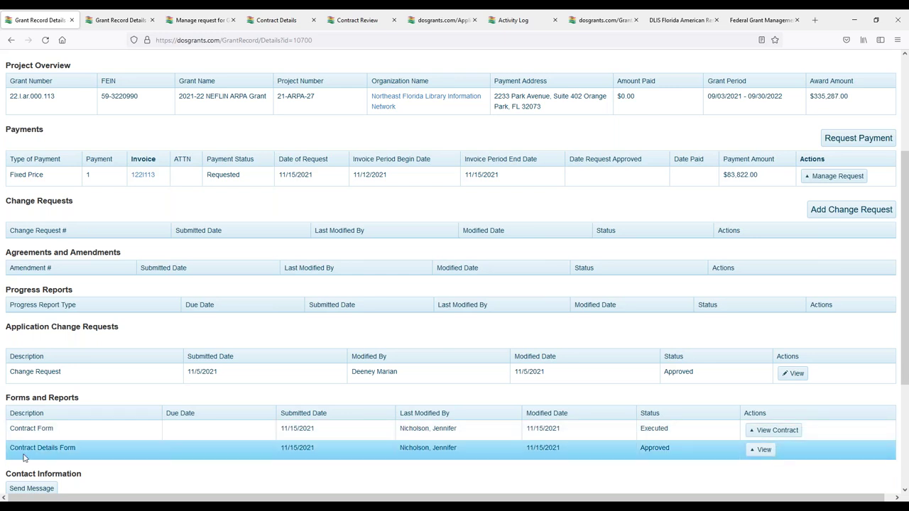
scroll(468, 461, "down", 2)
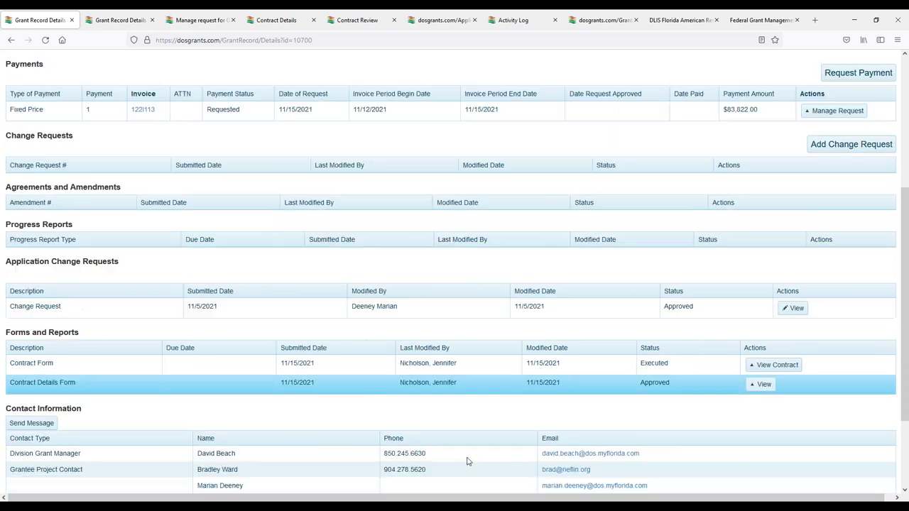
scroll(467, 462, "down", 3)
left_click_drag(16, 303, 81, 309)
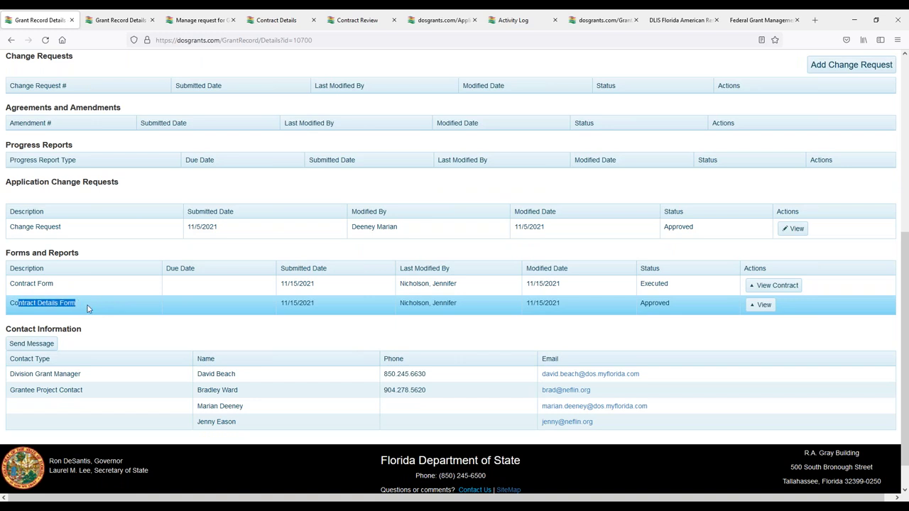
left_click(764, 311)
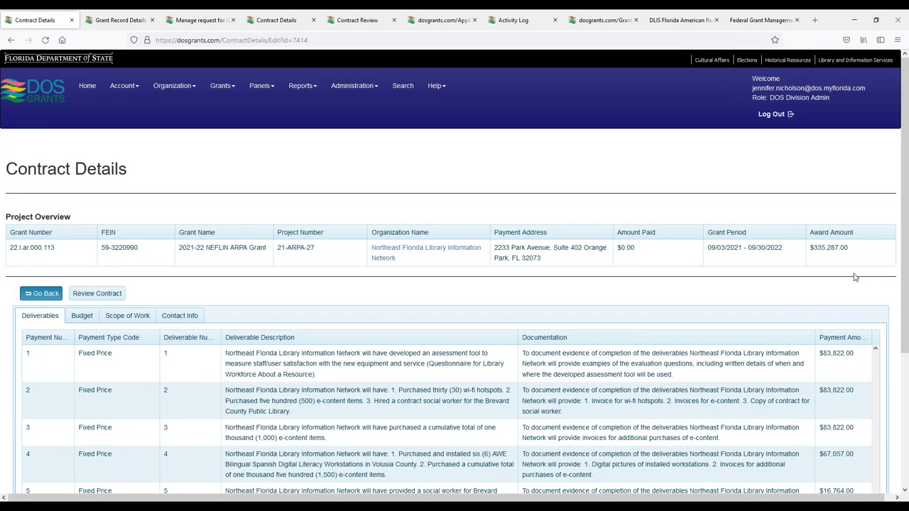
scroll(906, 264, "down", 2)
scroll(906, 264, "down", 2)
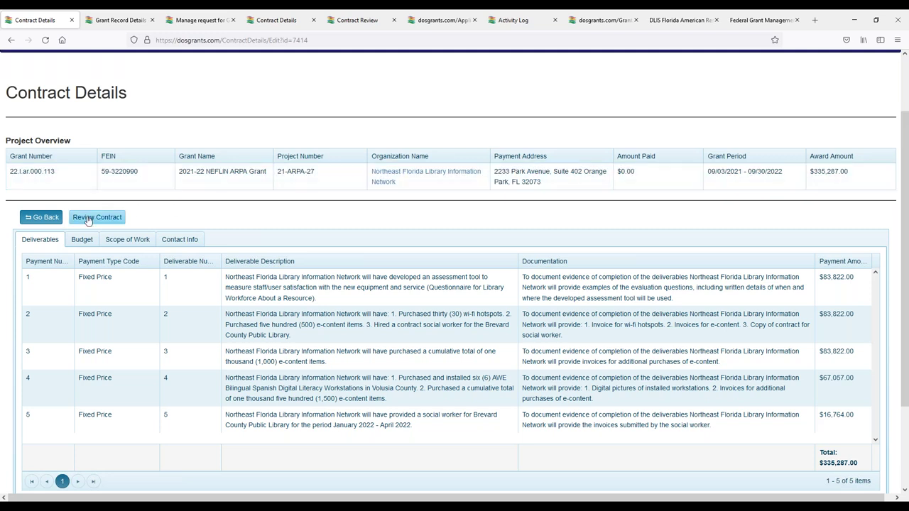
Look at the Budget and Scope of Work sections of the contract details
left_click(82, 240)
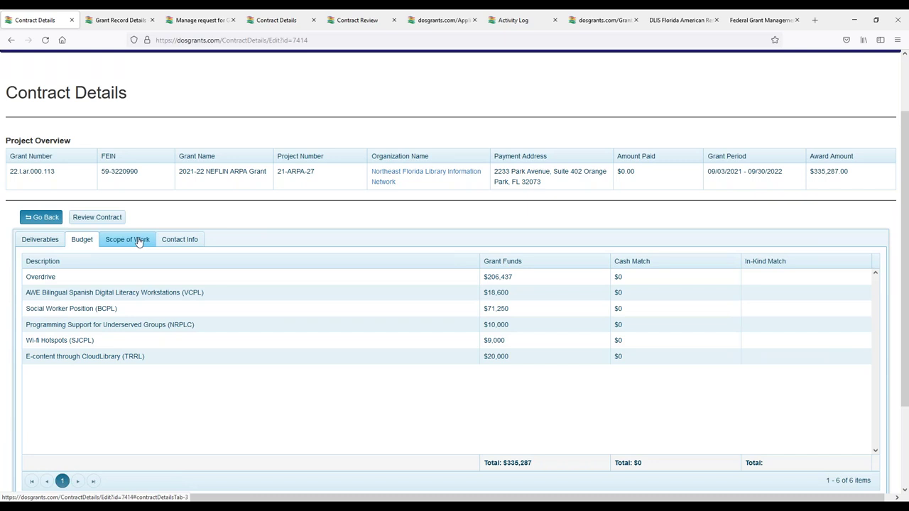
left_click(139, 242)
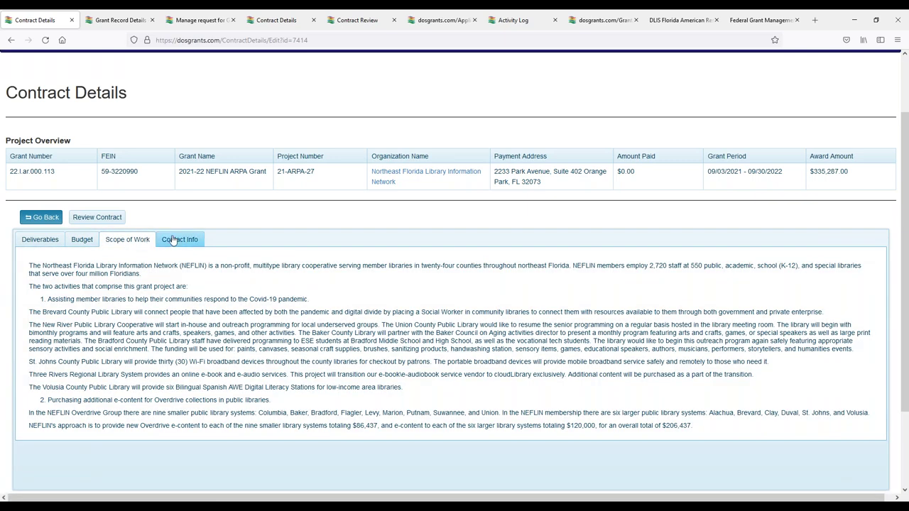
Review the contract's contact information, highlighting the DOS grant manager and the grantee contact in turn
left_click(201, 242)
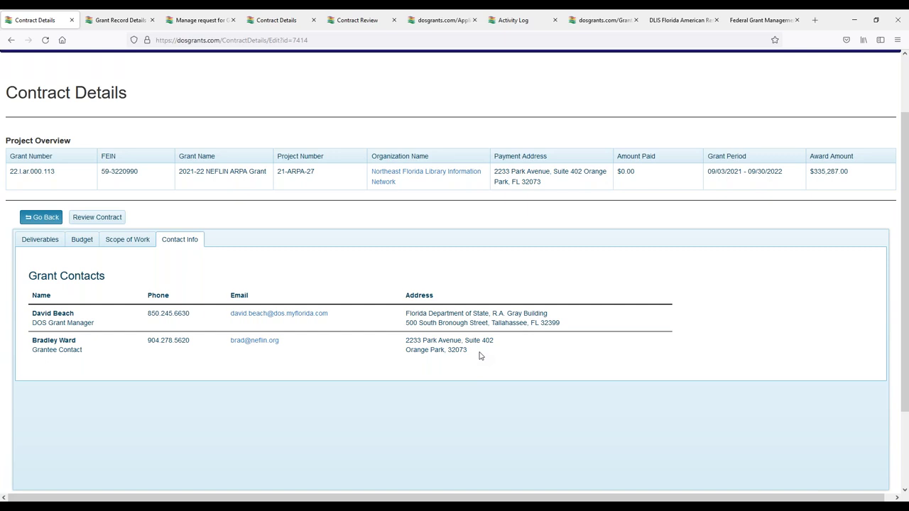
left_click_drag(32, 313, 110, 326)
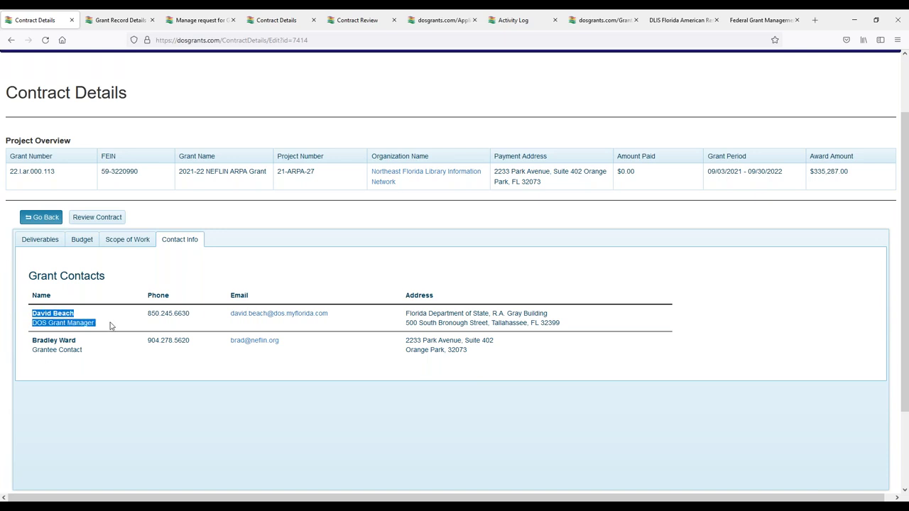
left_click(23, 338)
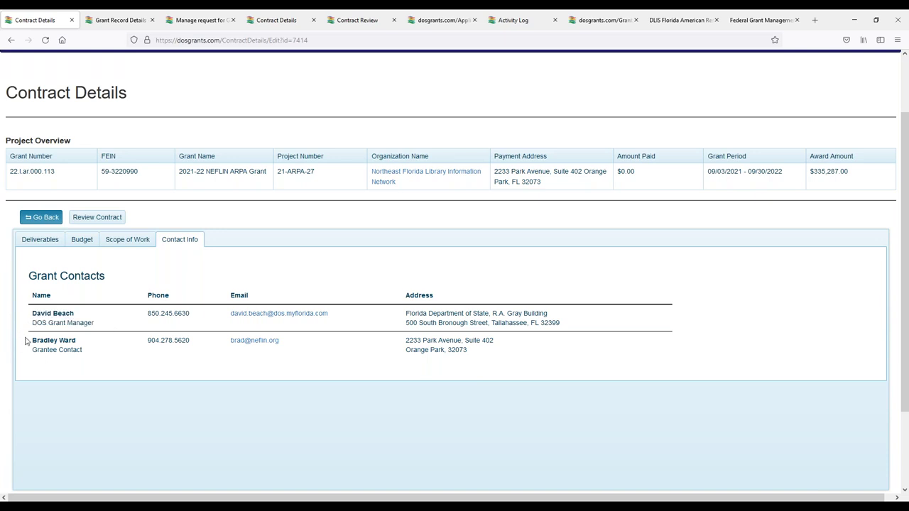
left_click_drag(32, 341, 93, 354)
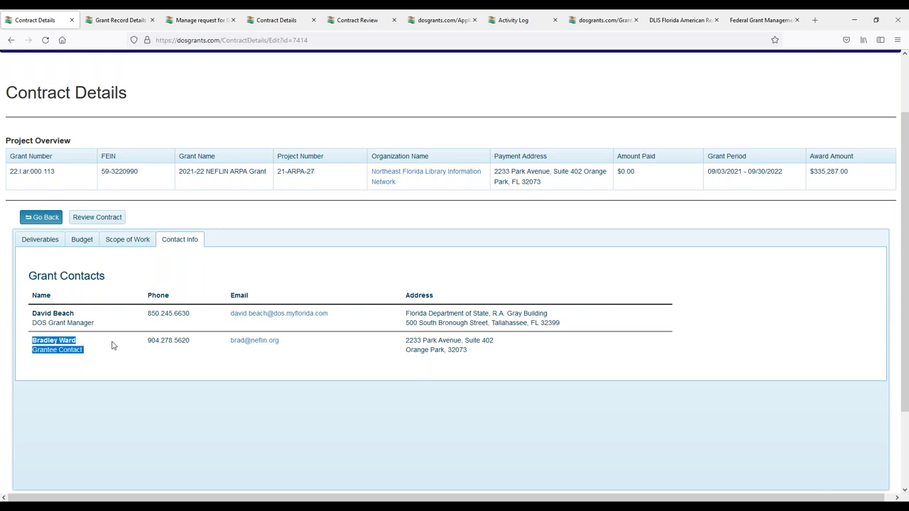
left_click(111, 345)
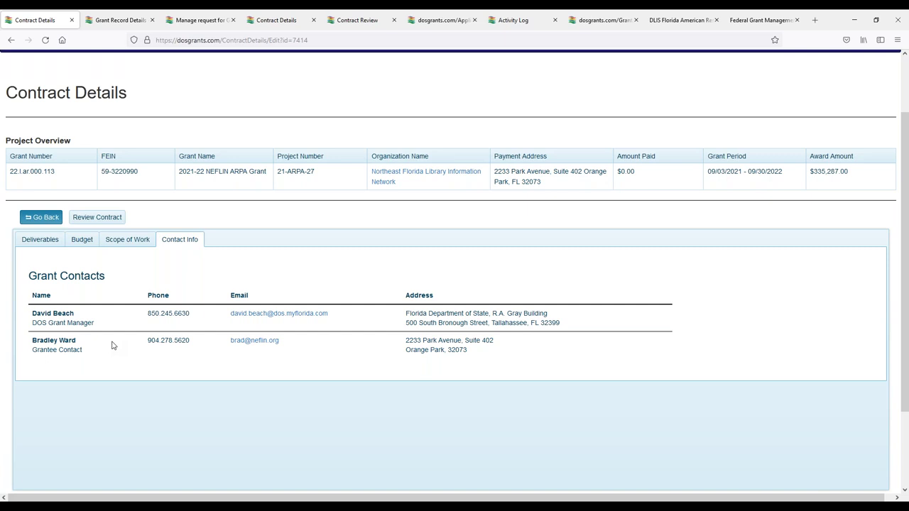
Return to the contract's Deliverables and examine each payment's description, documentation and amount
left_click(46, 245)
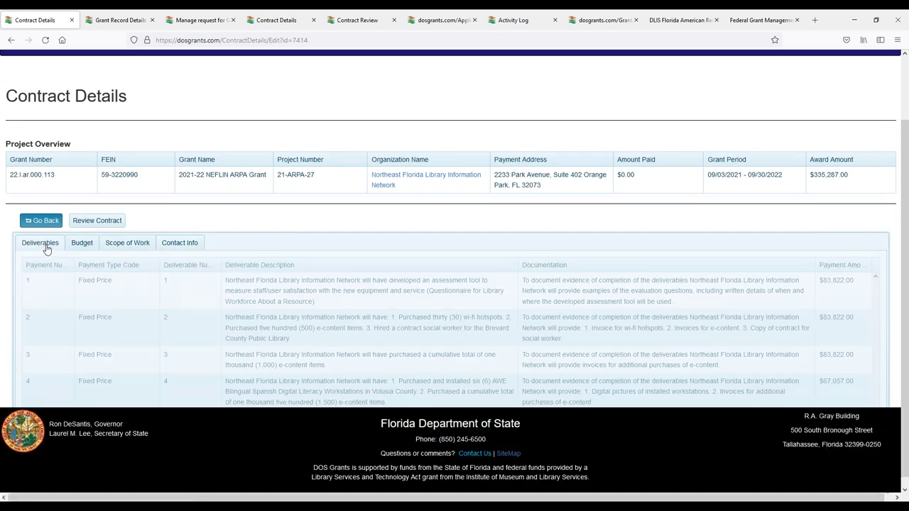
left_click_drag(906, 256, 906, 292)
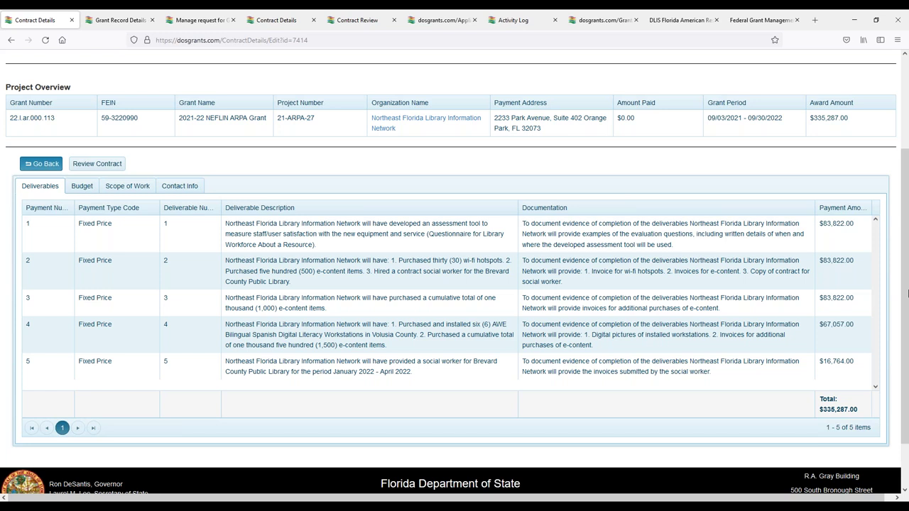
left_click_drag(907, 294, 907, 268)
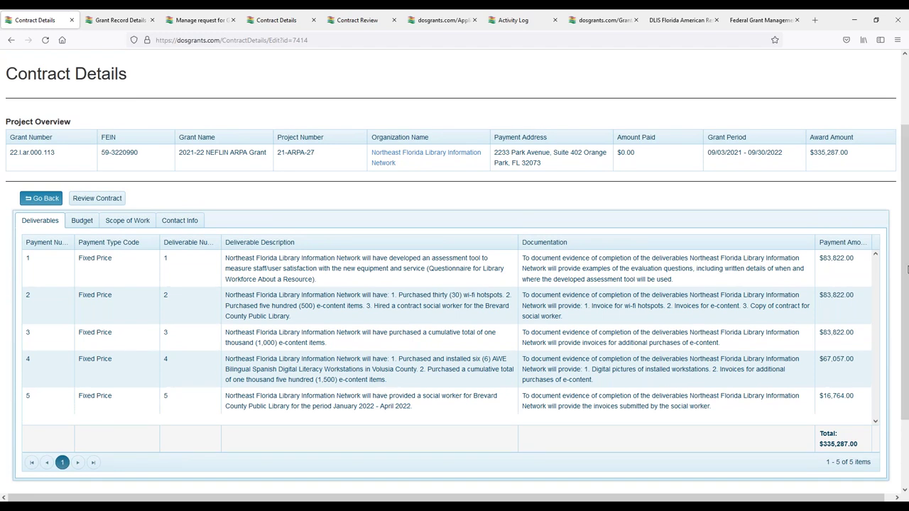
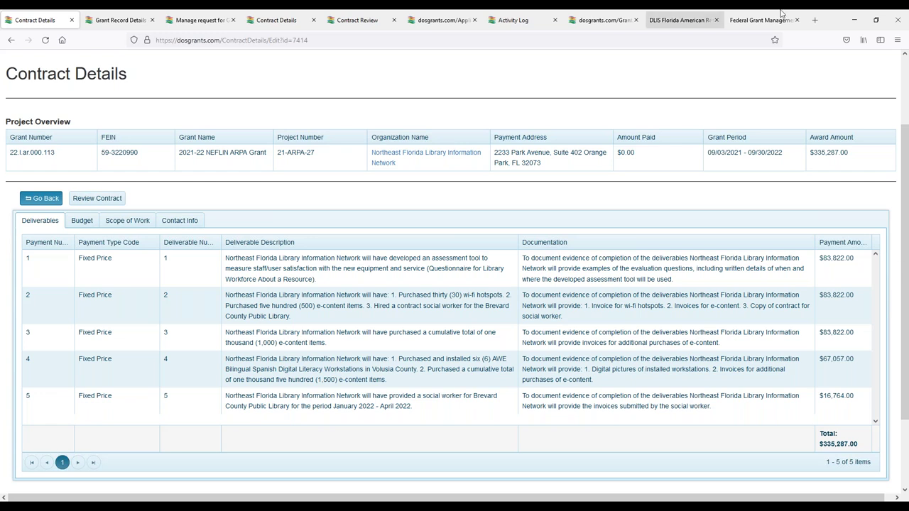
Highlight the grant period in the contract's Project Overview to check its dates
left_click_drag(707, 157, 793, 157)
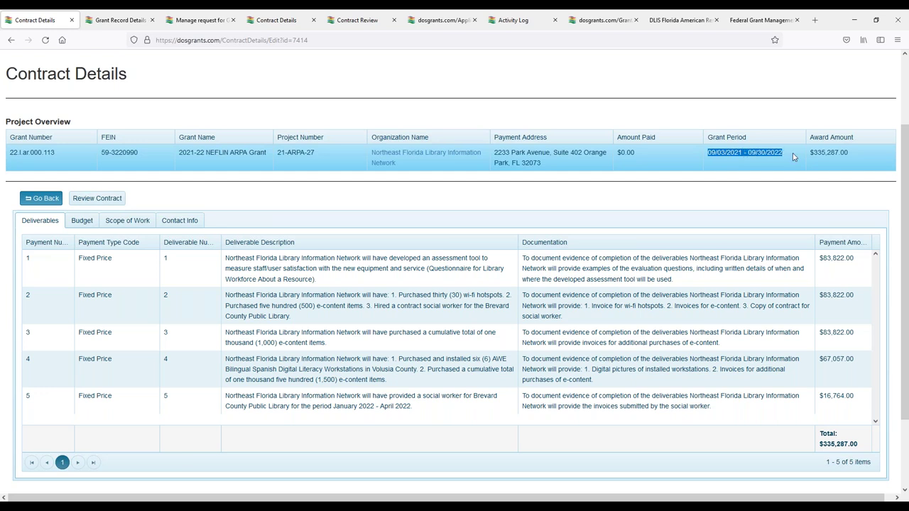
left_click(765, 203)
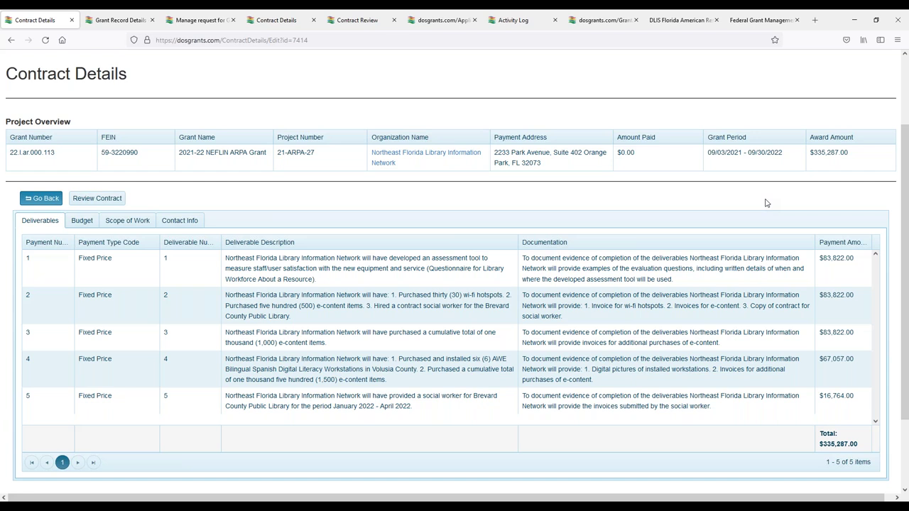
left_click(744, 167)
Leave the contract details and open the Contract Form for review from the 2021-22 NEFLIN ARPA Grant record details
left_click(41, 201)
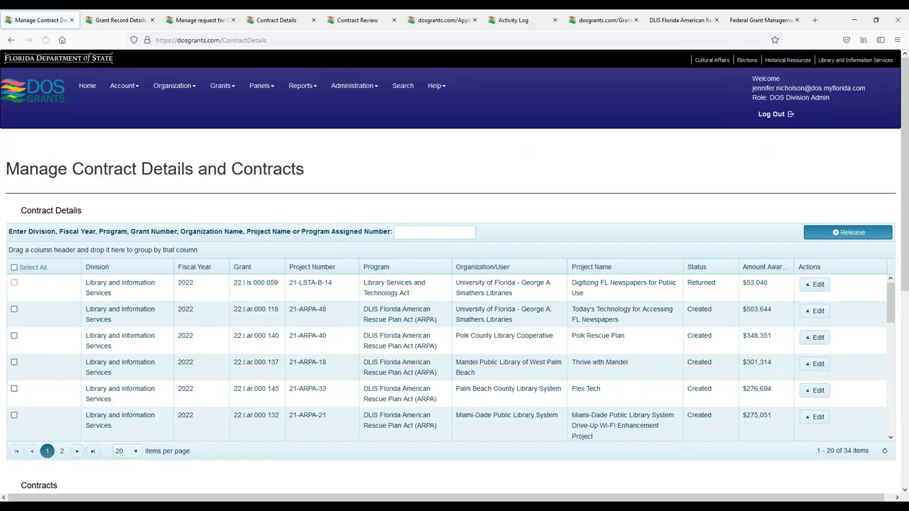
left_click(199, 19)
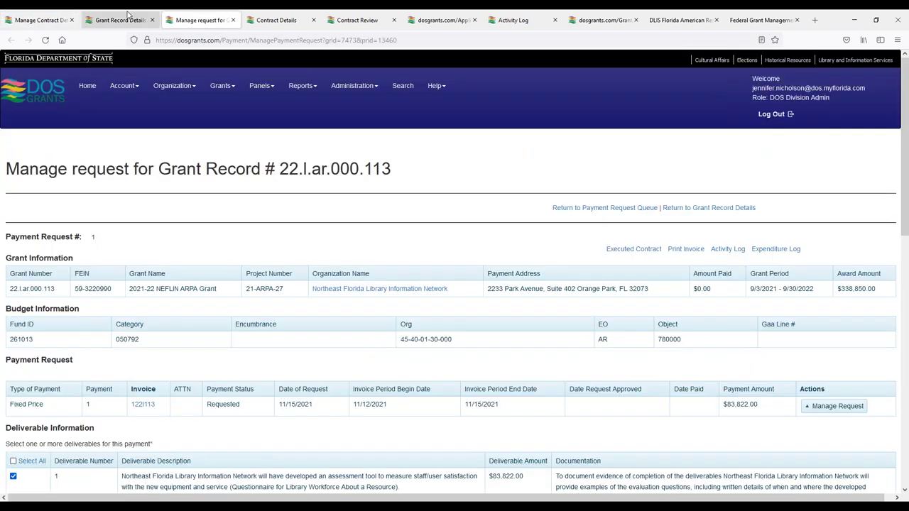
left_click(119, 20)
scroll(568, 263, "down", 3)
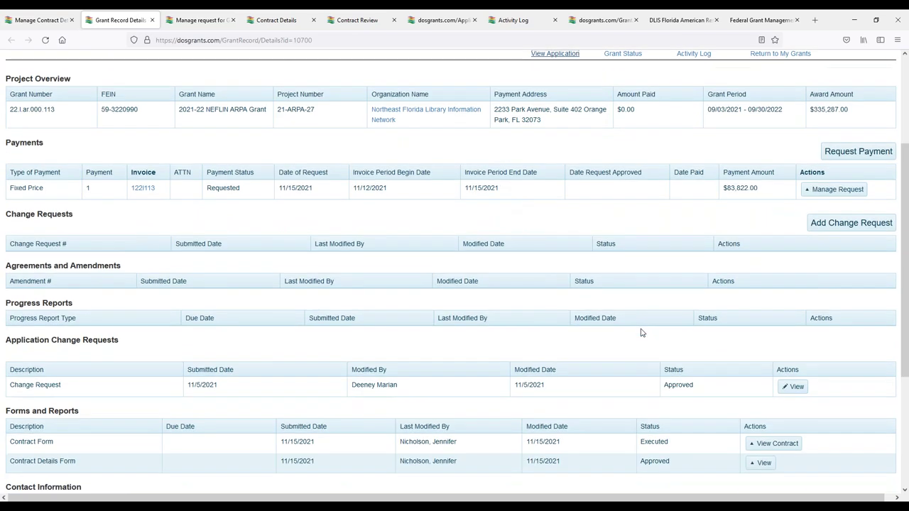
left_click(757, 357)
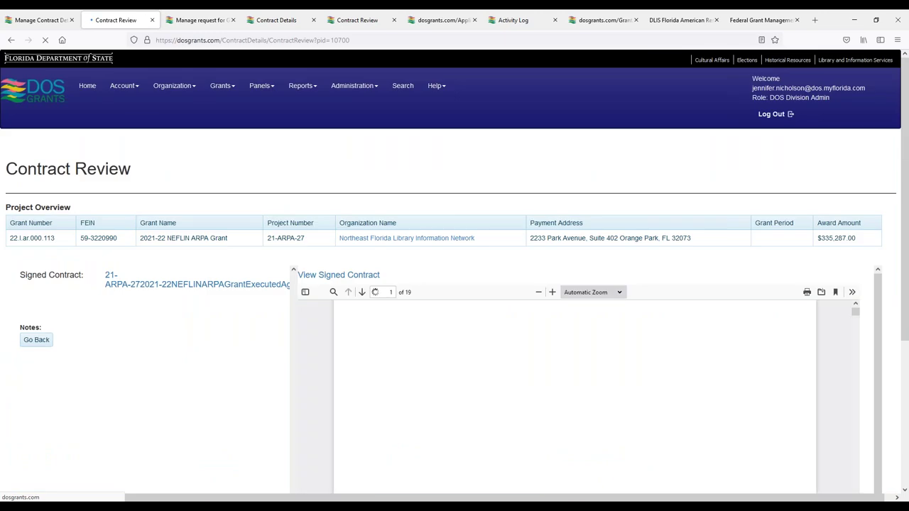
Open the executed grant agreement PDF and check the Length of Agreement clause on page 3
left_click(236, 285)
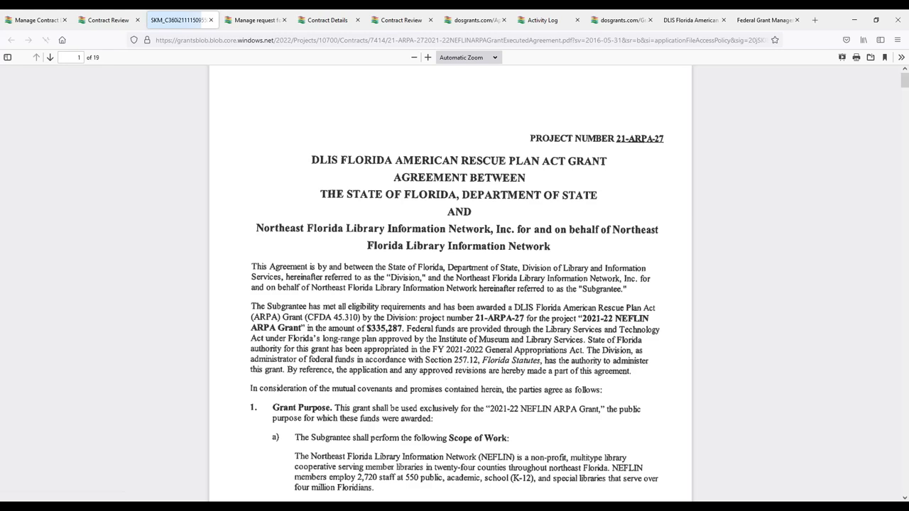
left_click_drag(904, 83, 902, 144)
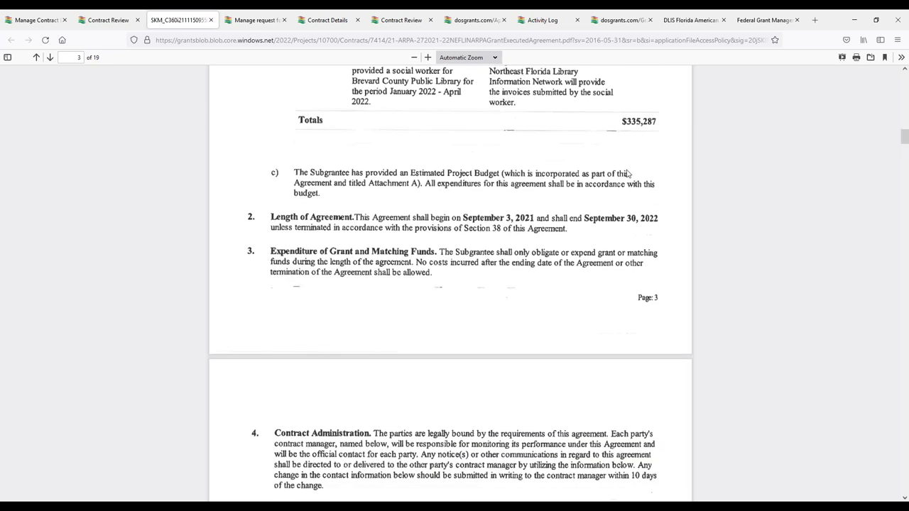
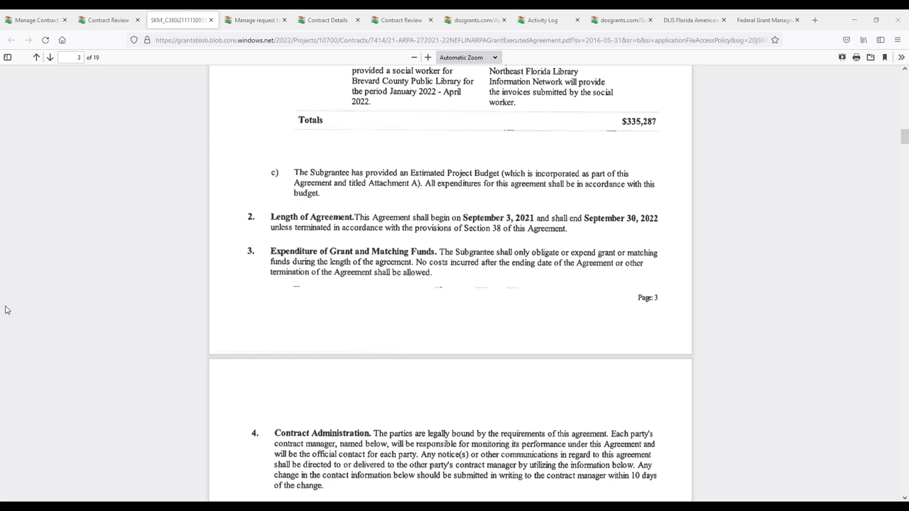
left_click_drag(903, 139, 902, 66)
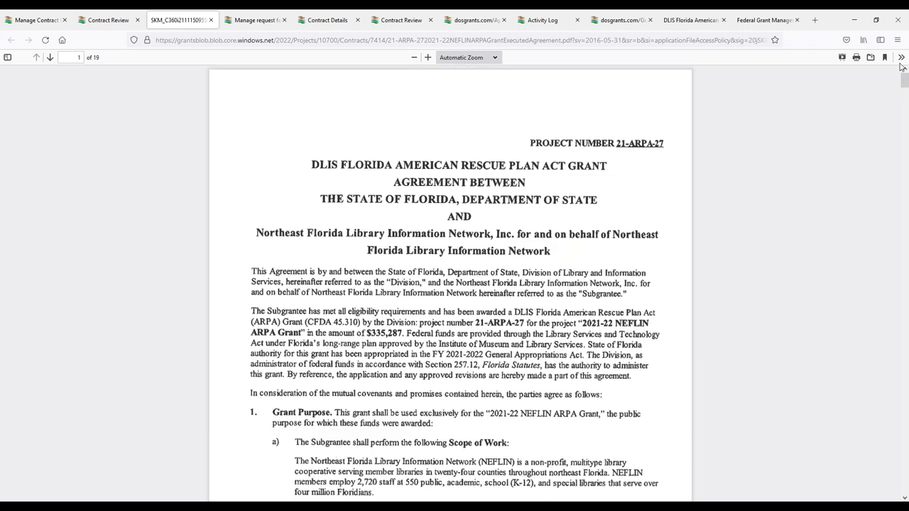
Return to the grant record details and view the Contract Form under Forms and Reports again
left_click(108, 20)
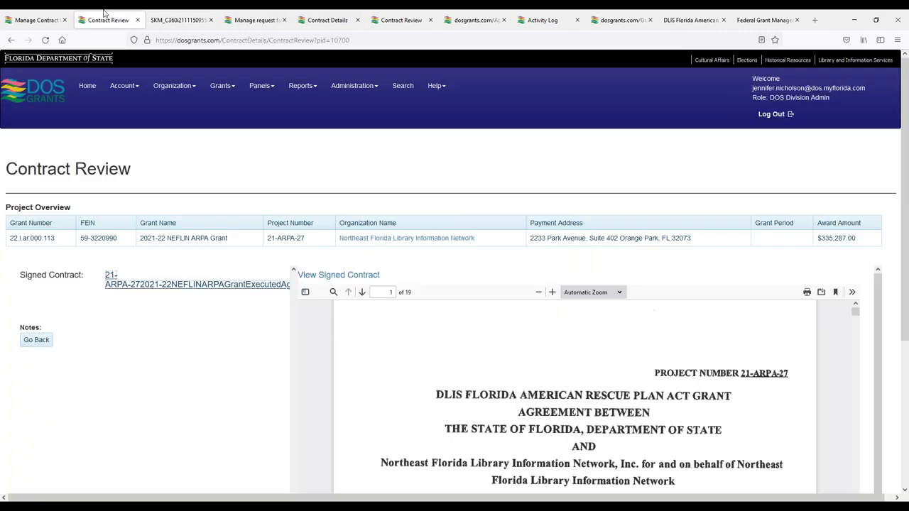
left_click(11, 39)
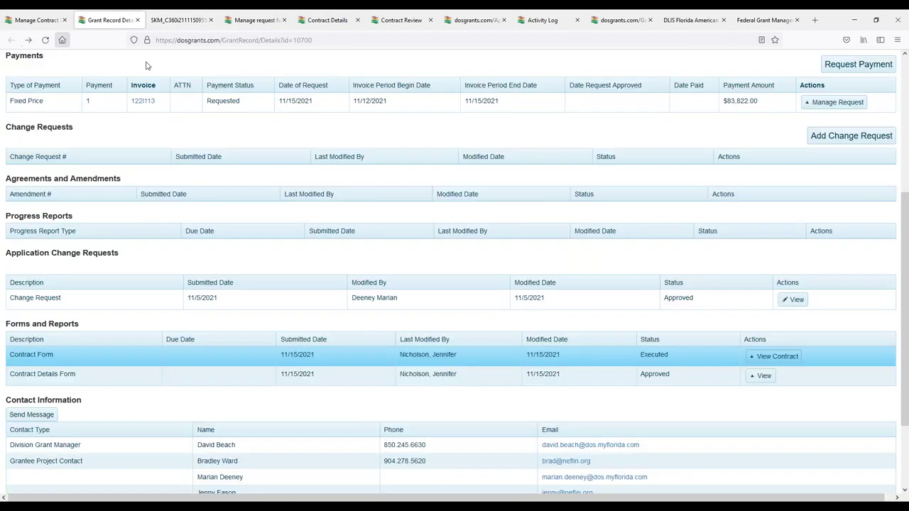
left_click_drag(58, 361, 5, 354)
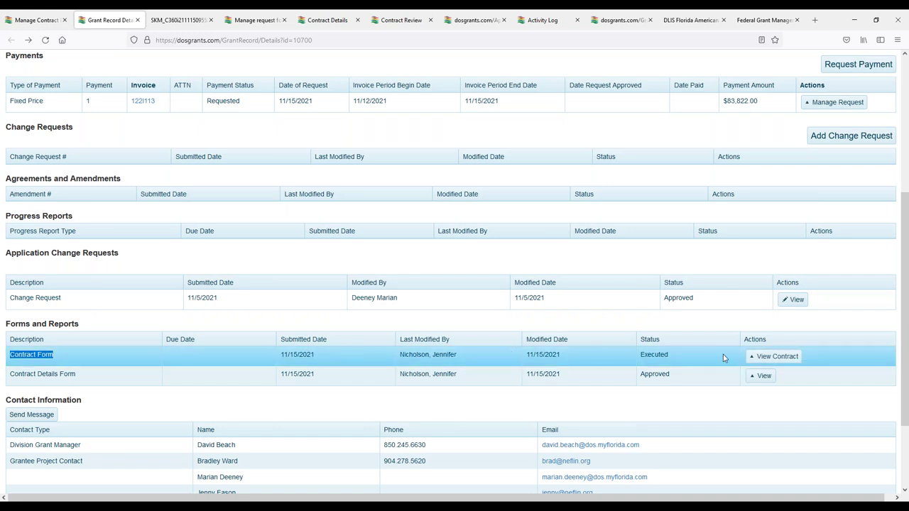
left_click(761, 360)
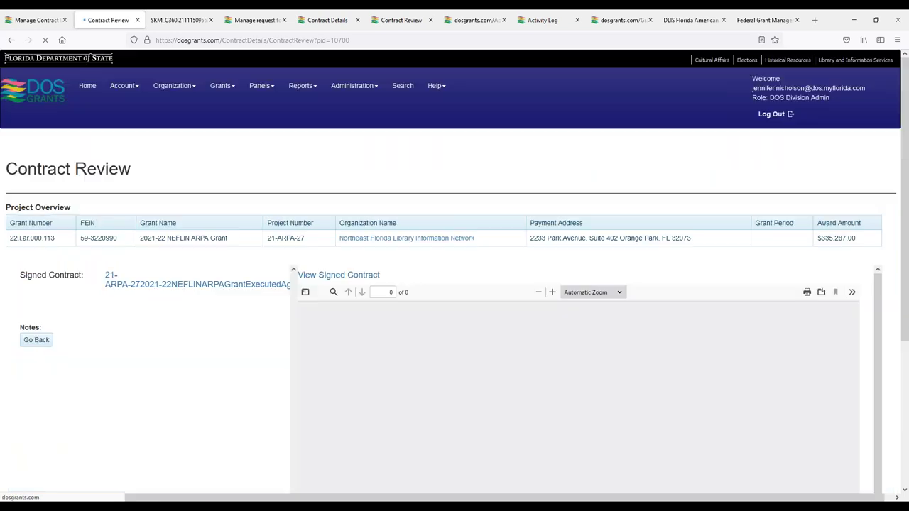
Look through the embedded signed contract to the signatures on page 14
scroll(629, 127, "down", 1)
scroll(629, 127, "down", 2)
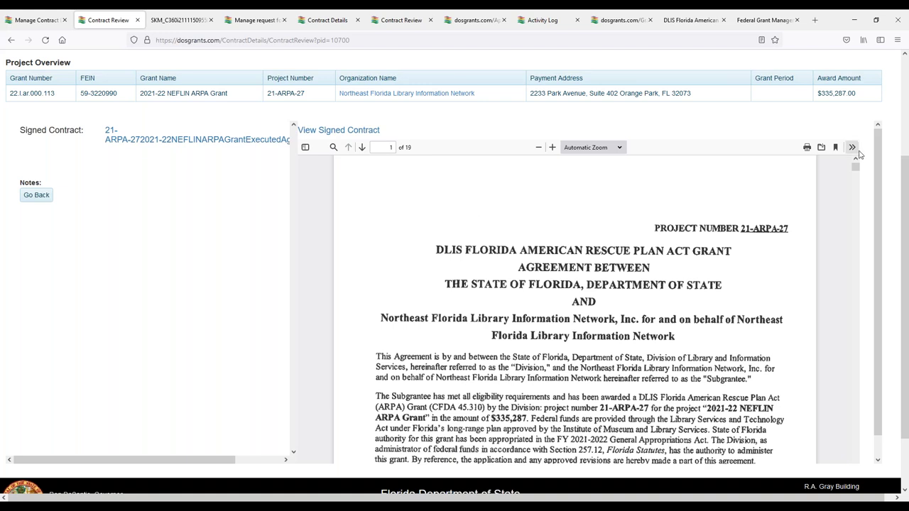
scroll(878, 189, "down", 1)
mouse_move(856, 146)
left_mouse_down()
mouse_move(854, 220)
mouse_move(825, 367)
left_mouse_up()
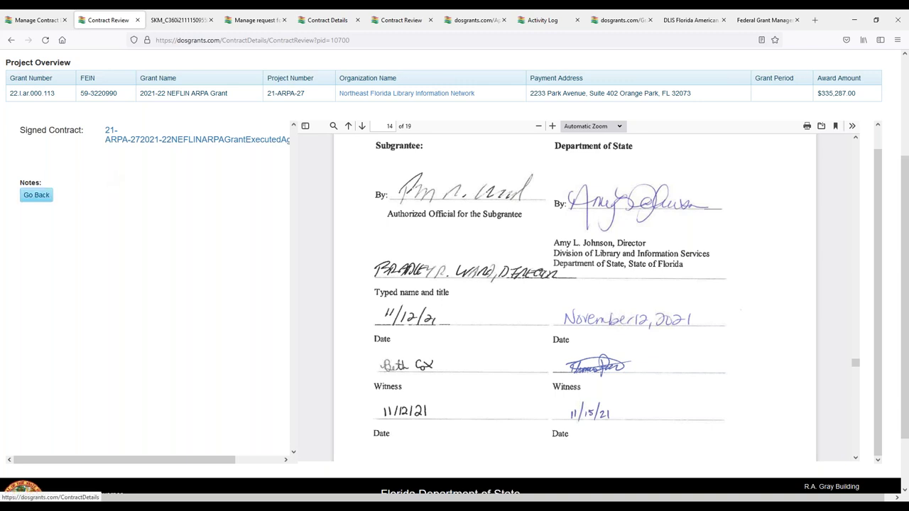
left_click(36, 195)
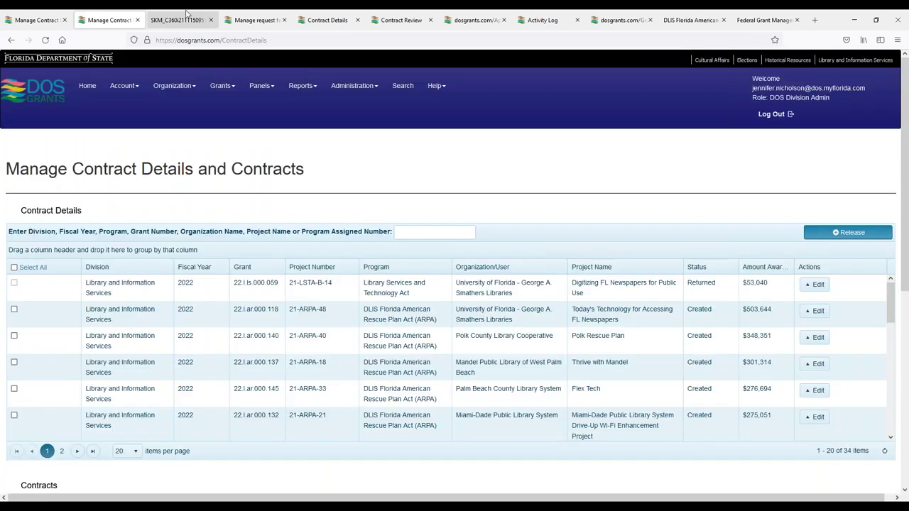
left_click(259, 14)
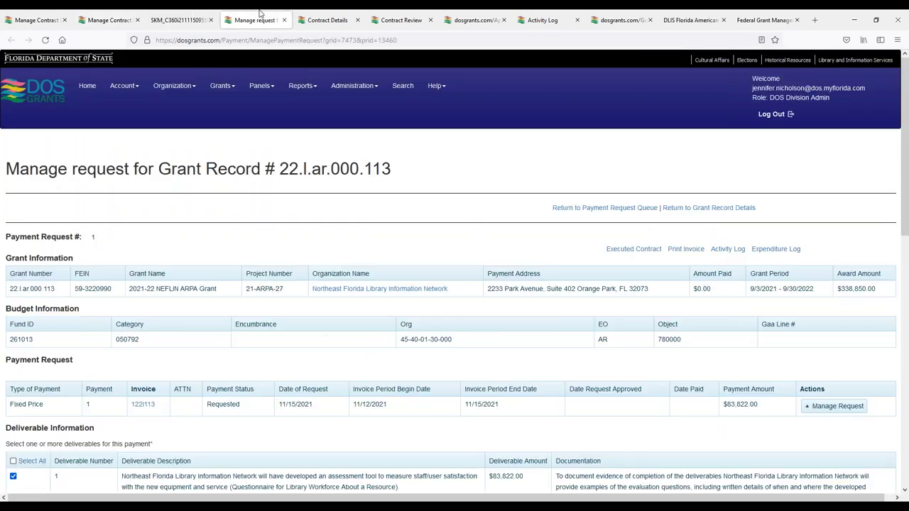
left_click(106, 19)
left_click(11, 41)
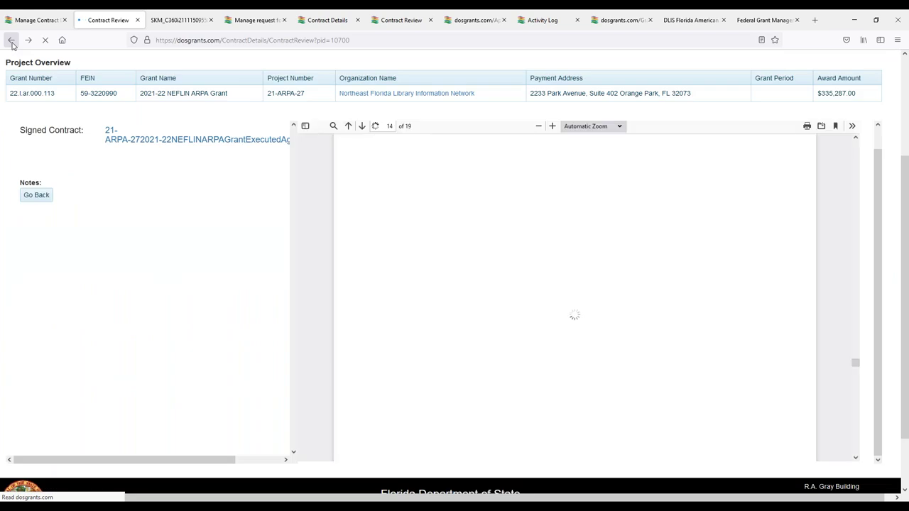
Copy project number 21-ARPA-27, filter My Grants by it and open the details of the matching grant
left_click_drag(310, 94, 262, 93)
key("ctrl+c")
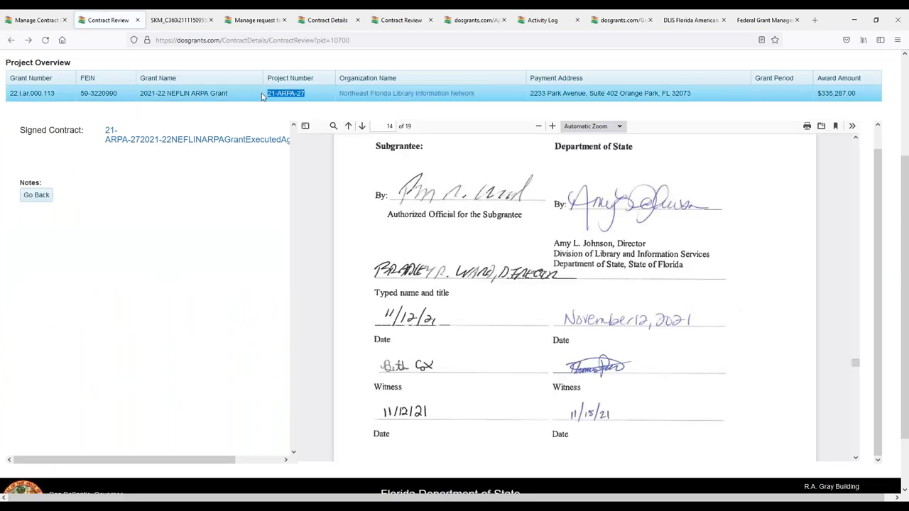
scroll(245, 85, "up", 3)
left_click(222, 85)
left_click(237, 196)
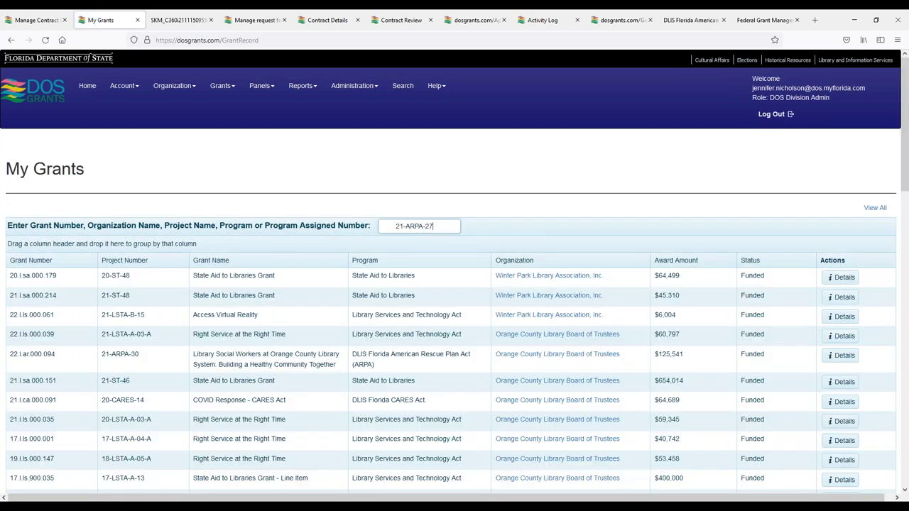
key("ctrl+v")
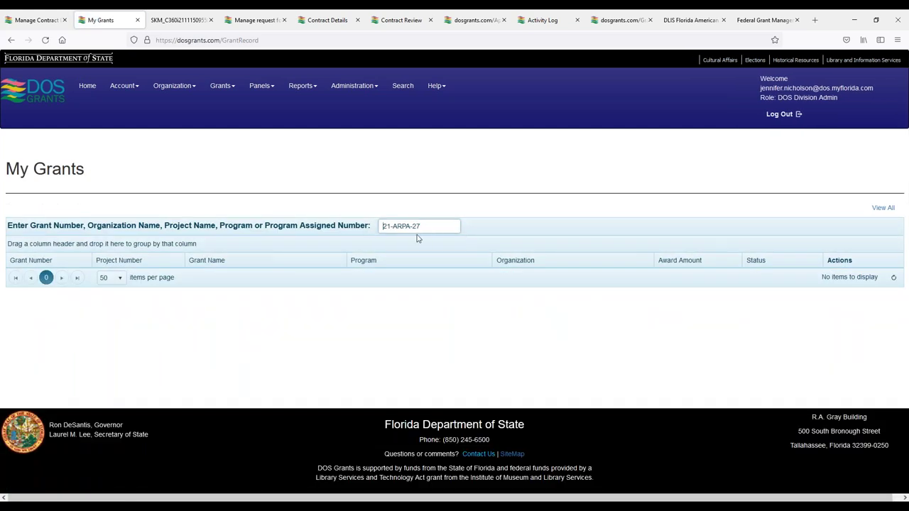
left_click(848, 278)
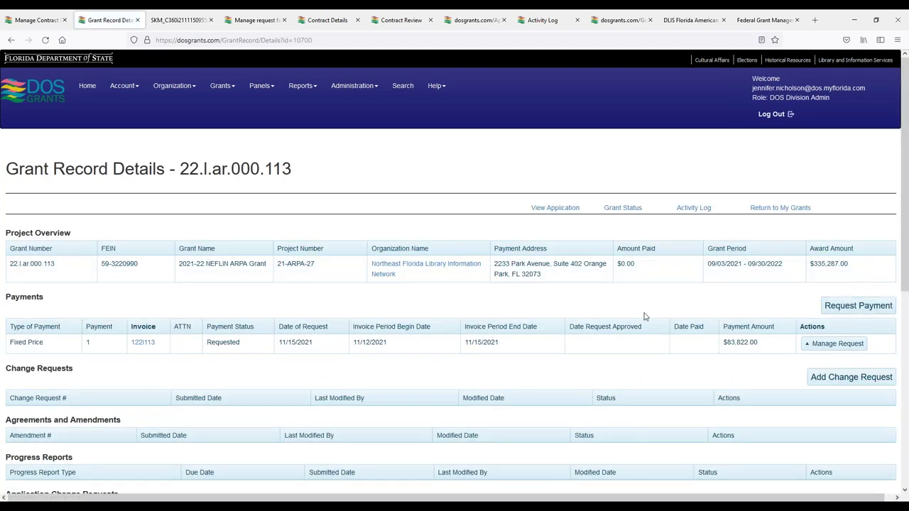
Close the contract management and scanned PDF browser tabs, and start a new payment request from the grant record details
left_click(64, 19)
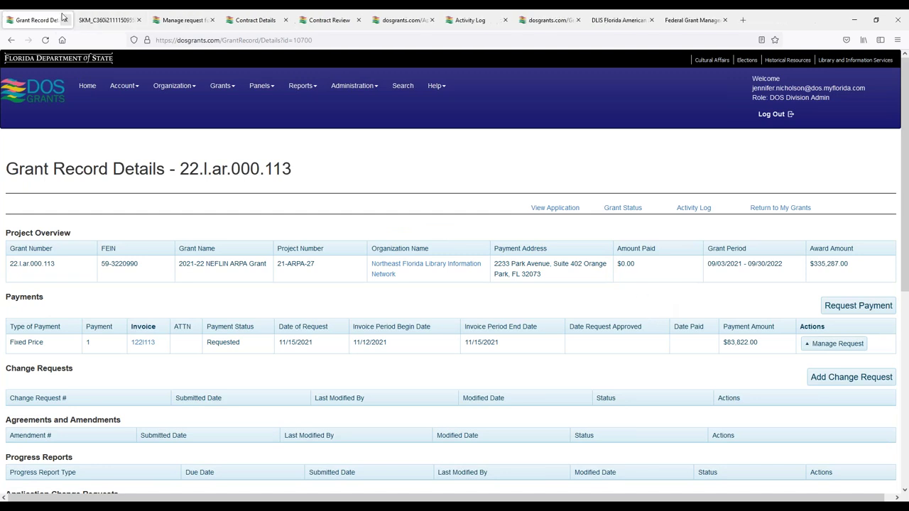
left_click(137, 20)
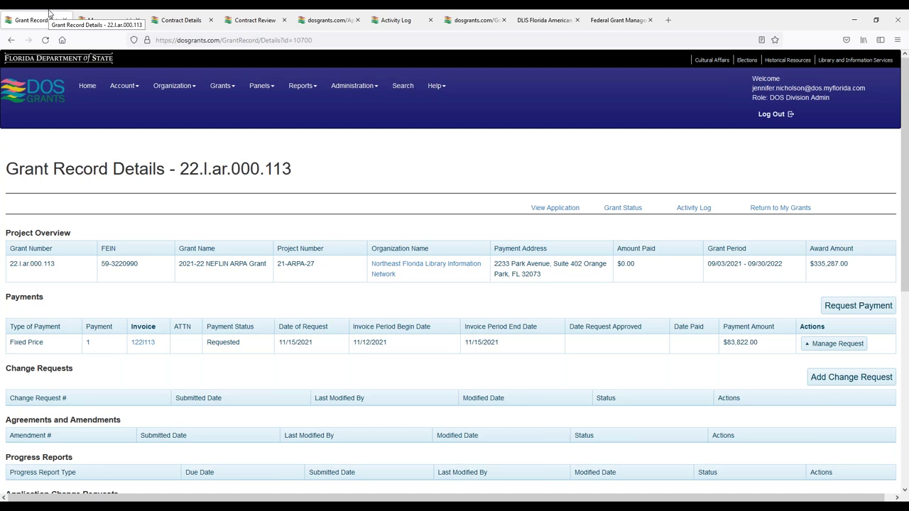
left_click(855, 314)
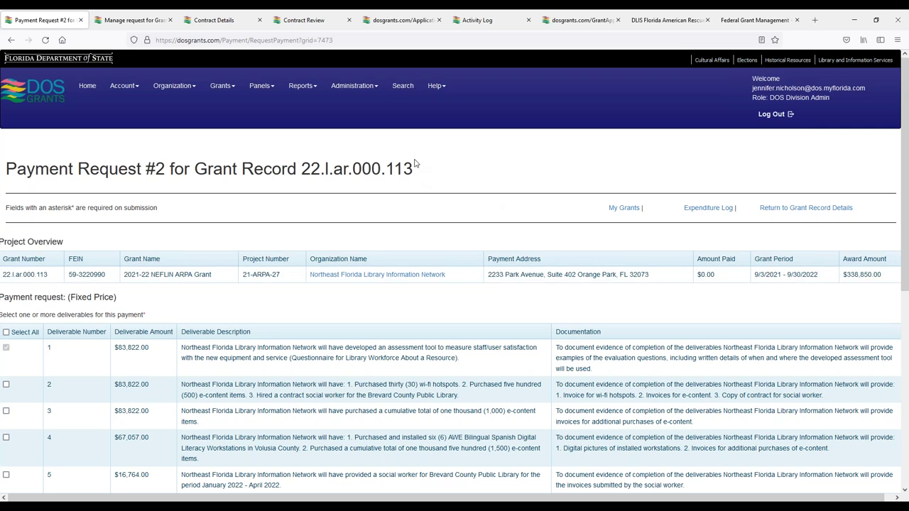
Select deliverables 2 and 3 for the payment request and clear both selections again
left_click_drag(907, 159, 908, 211)
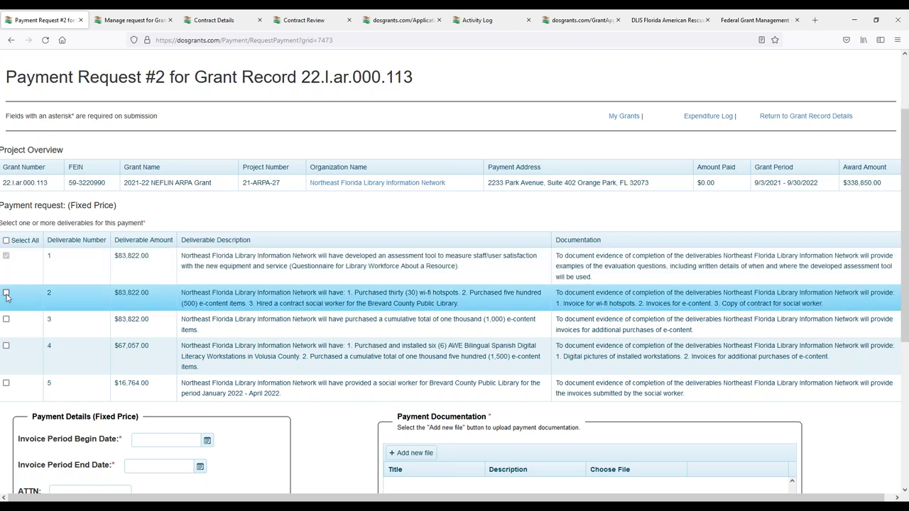
left_click(6, 293)
left_click(6, 321)
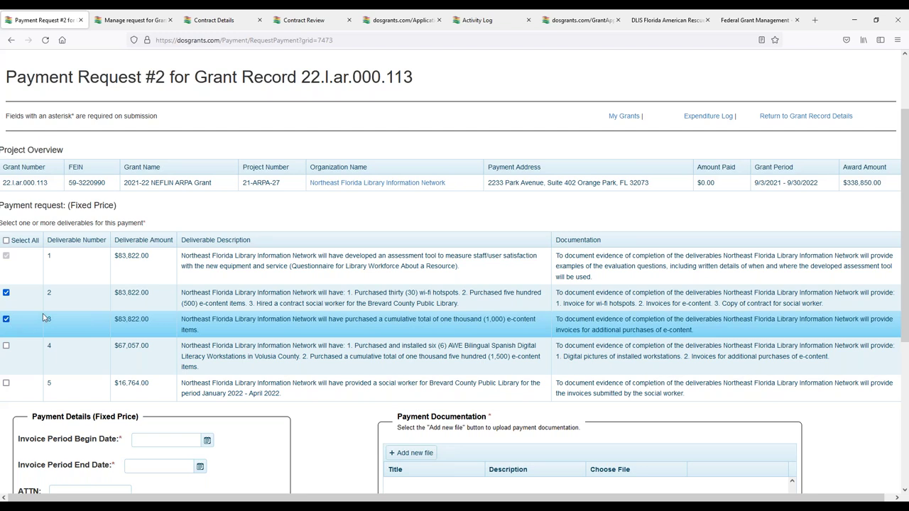
left_click(7, 319)
left_click(8, 294)
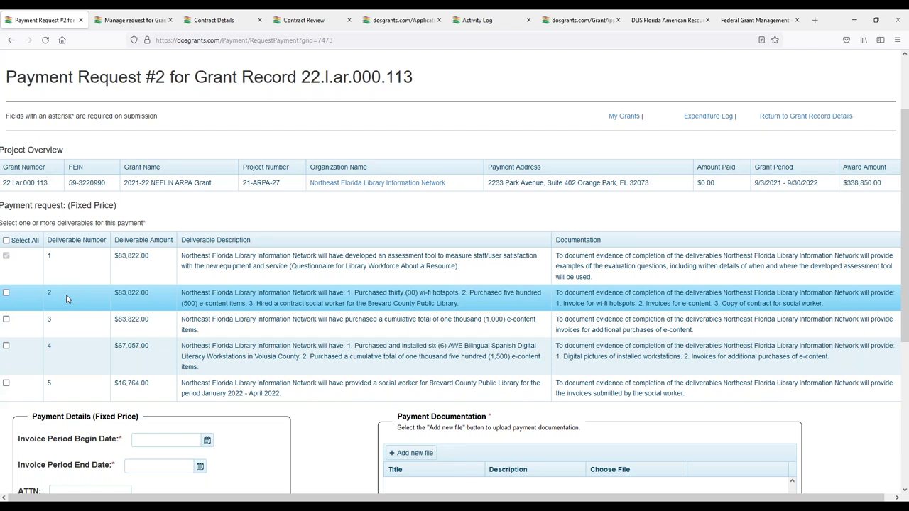
Select deliverable 2 for the payment request and add a new file entry under Payment Documentation
left_click(5, 292)
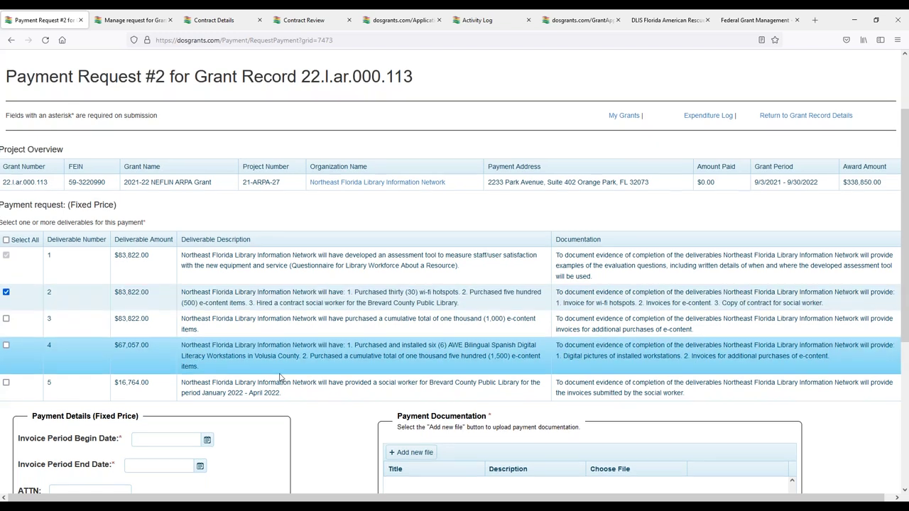
scroll(284, 377, "down", 2)
scroll(301, 372, "down", 1)
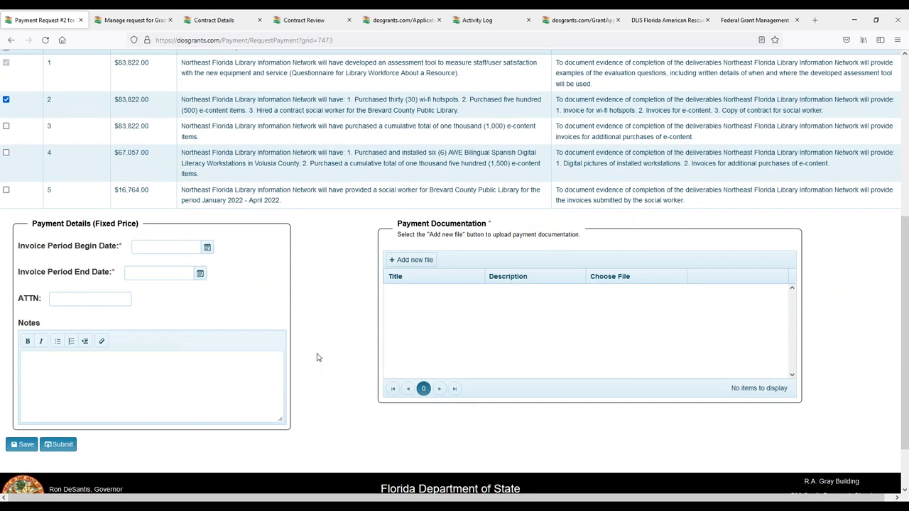
left_click(412, 259)
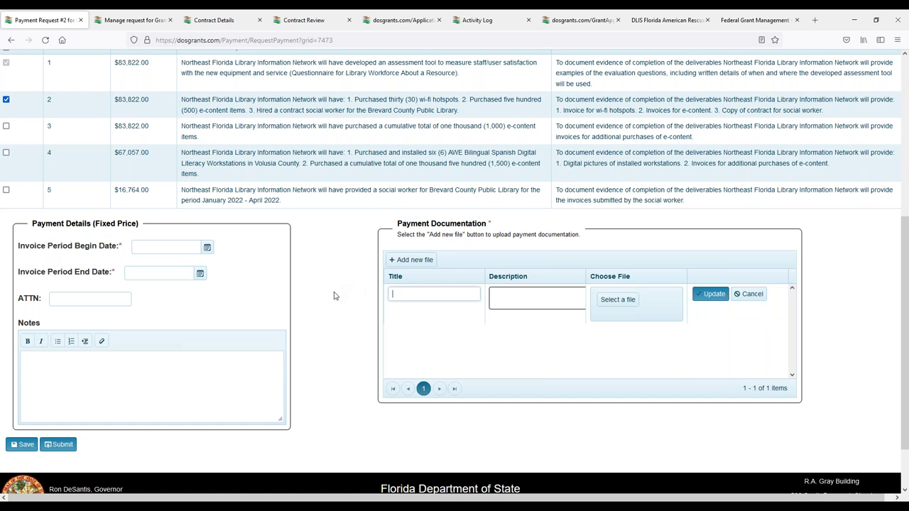
Set the invoice period to begin on 09/03/2021 and end on 11/17/2021
left_click(159, 247)
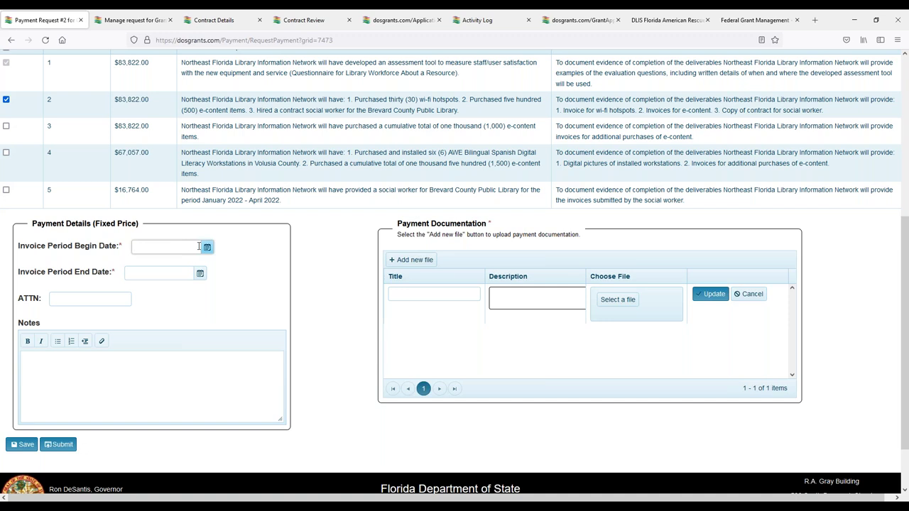
type("9/03")
type("/2021")
left_click(171, 271)
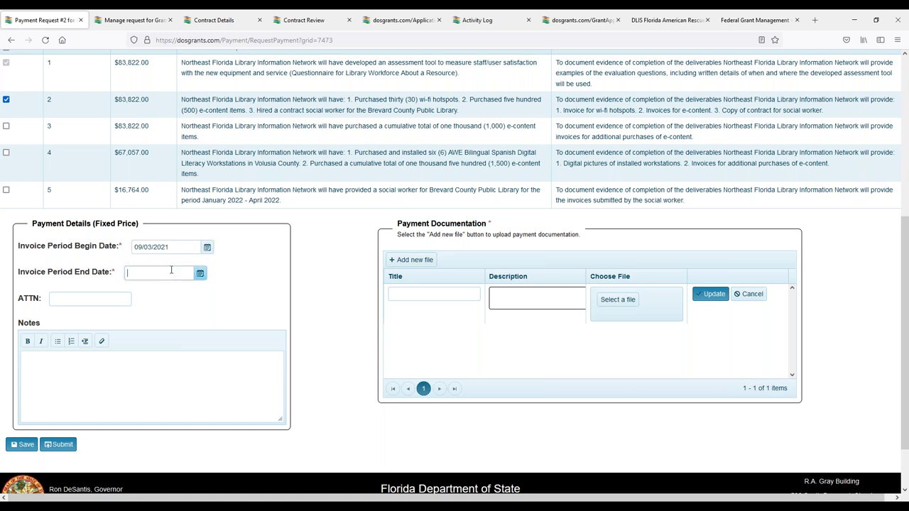
type("11/17/2021")
scroll(323, 368, "up", 1)
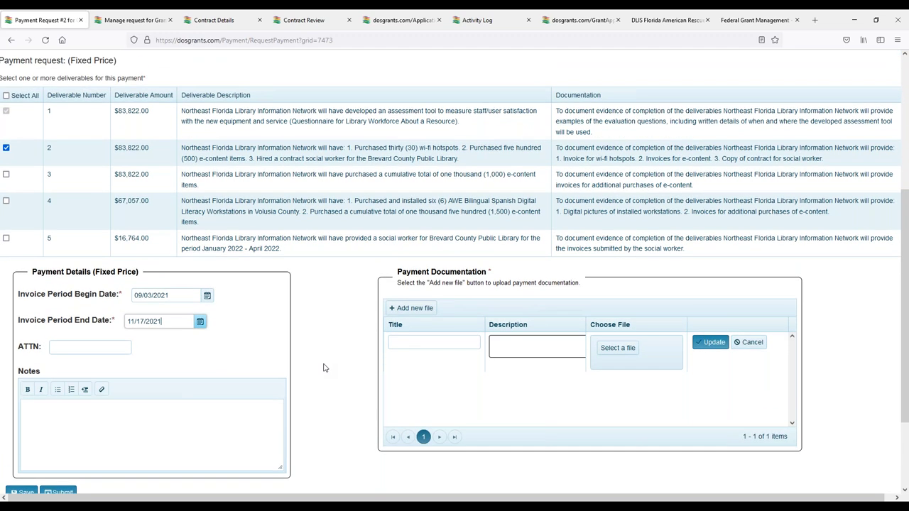
scroll(323, 368, "down", 2)
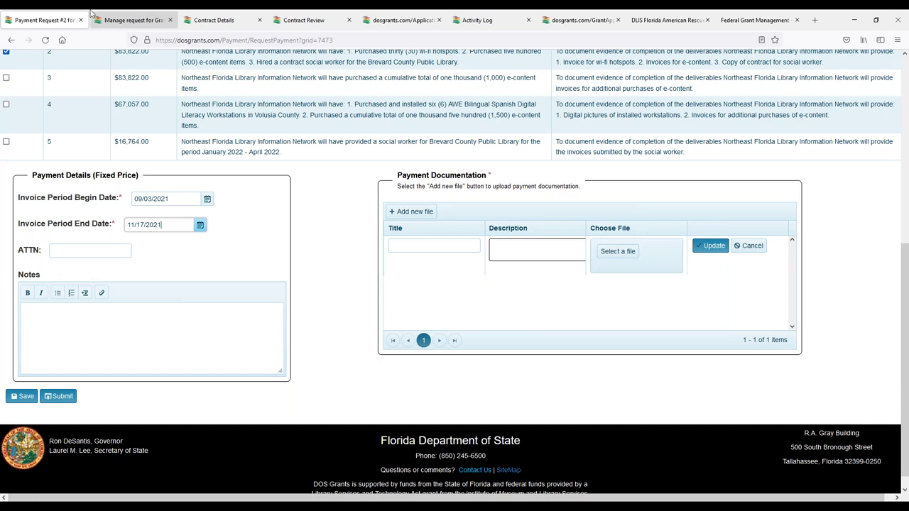
Leave the new payment request unsaved and review the deliverables, invoice dates and documentation of the grant's existing payment request 1
left_click(11, 40)
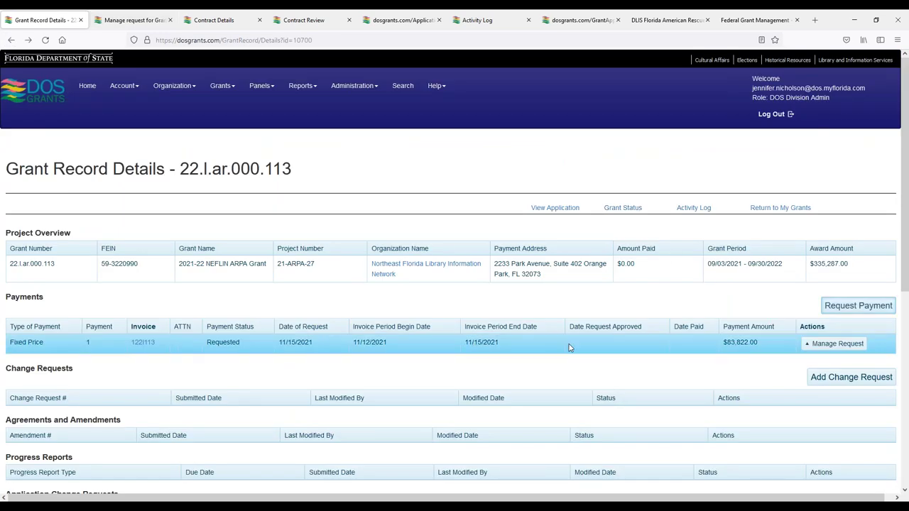
left_click(822, 351)
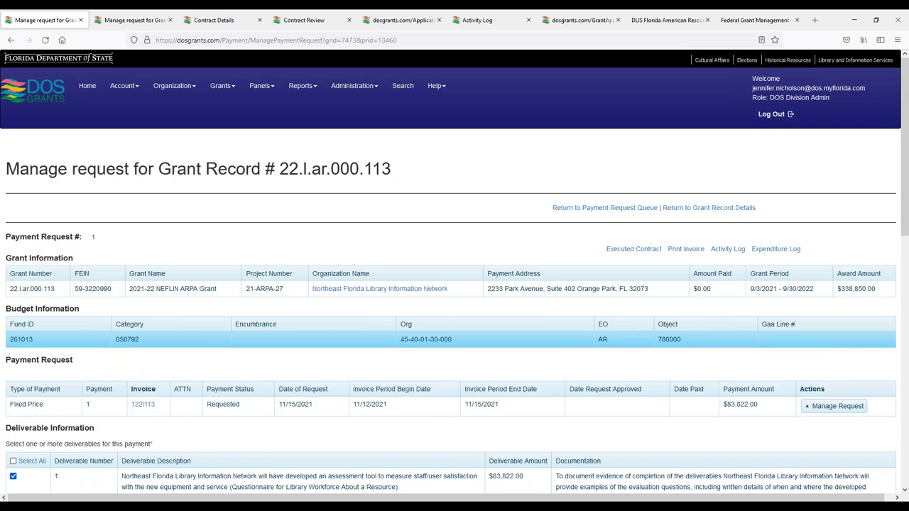
scroll(406, 255, "down", 5)
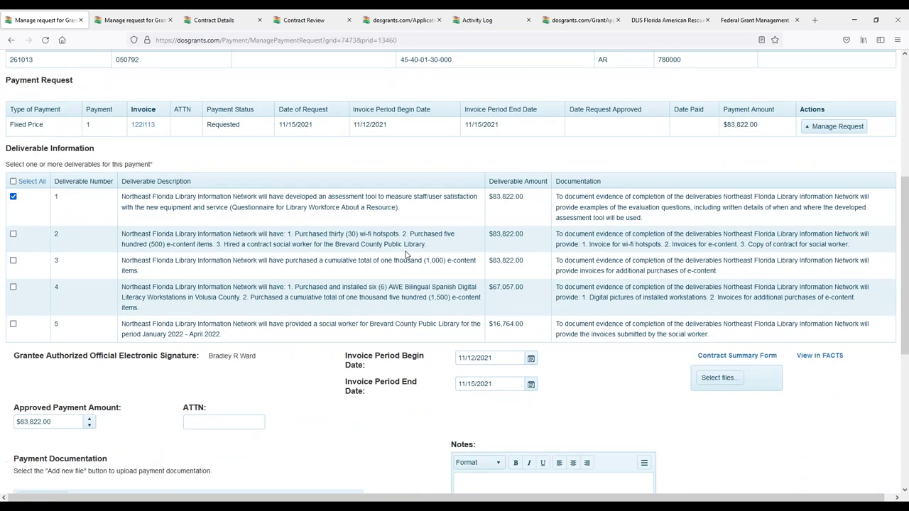
scroll(412, 255, "down", 5)
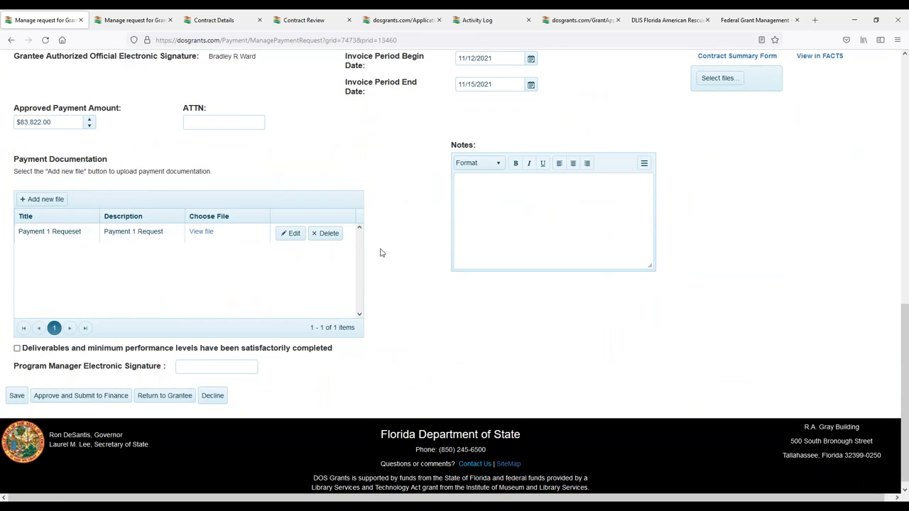
scroll(544, 369, "up", 3)
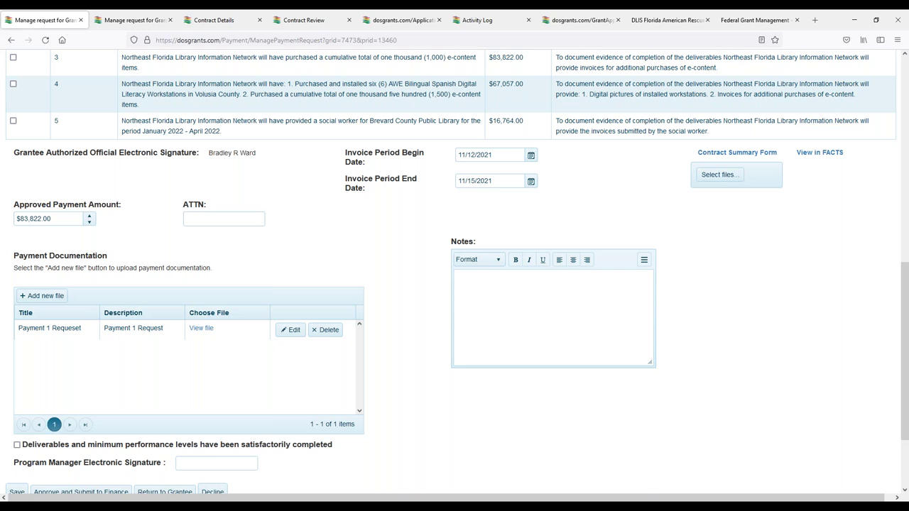
scroll(391, 360, "up", 3)
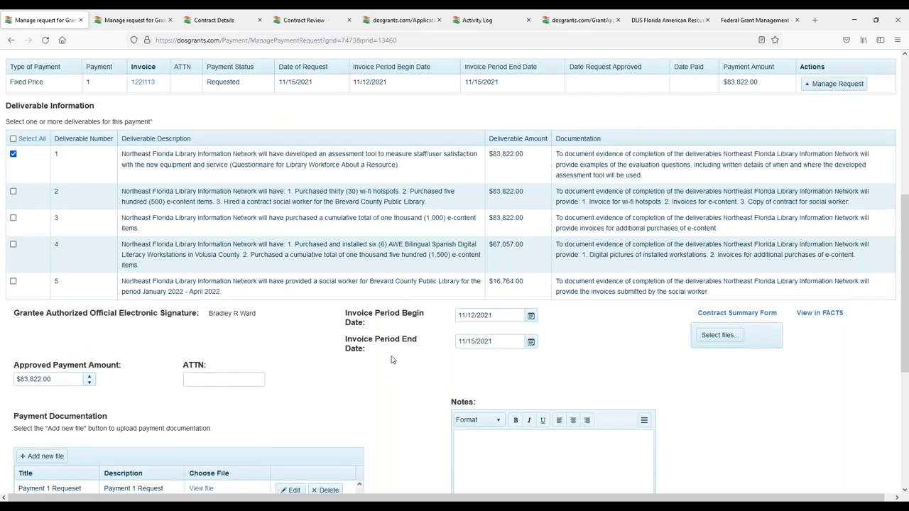
scroll(390, 360, "up", 1)
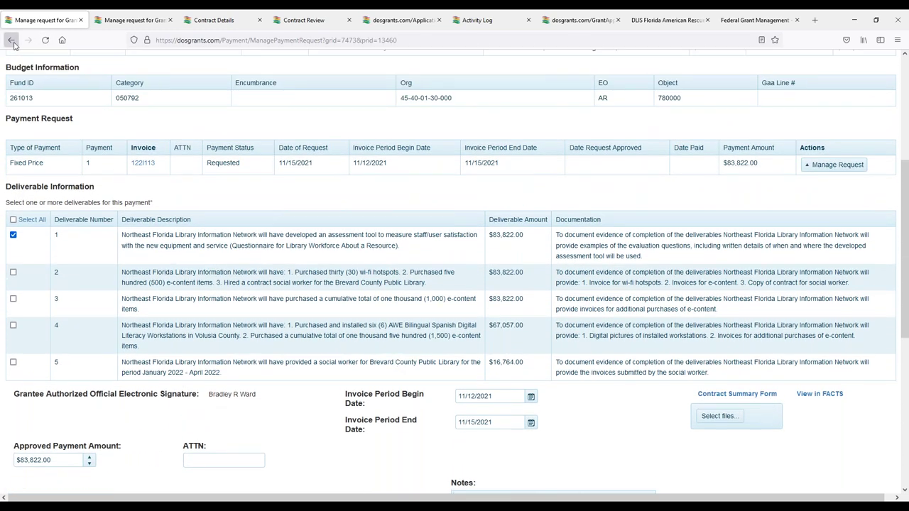
Return to the grant record details and check payment 1's status, invoice period end date and Date Paid column
left_click(11, 39)
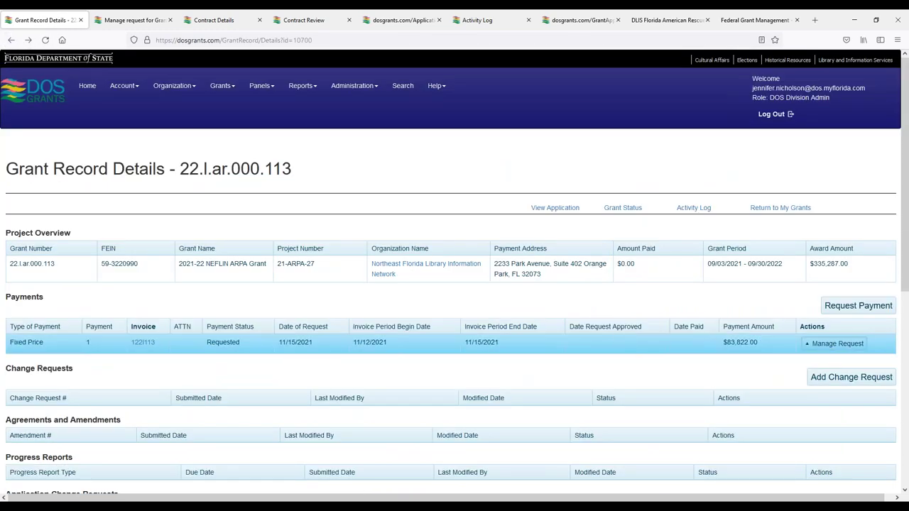
double_click(210, 341)
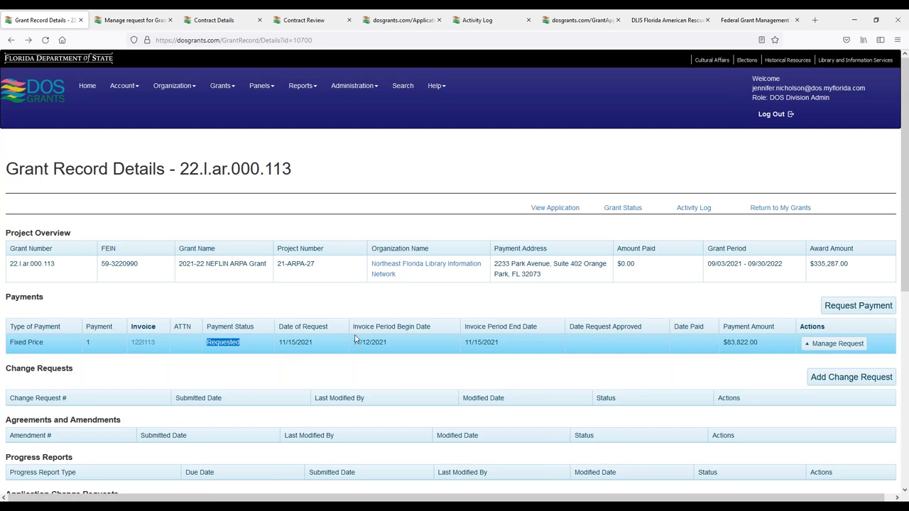
left_click(509, 346)
left_click_drag(710, 329, 673, 331)
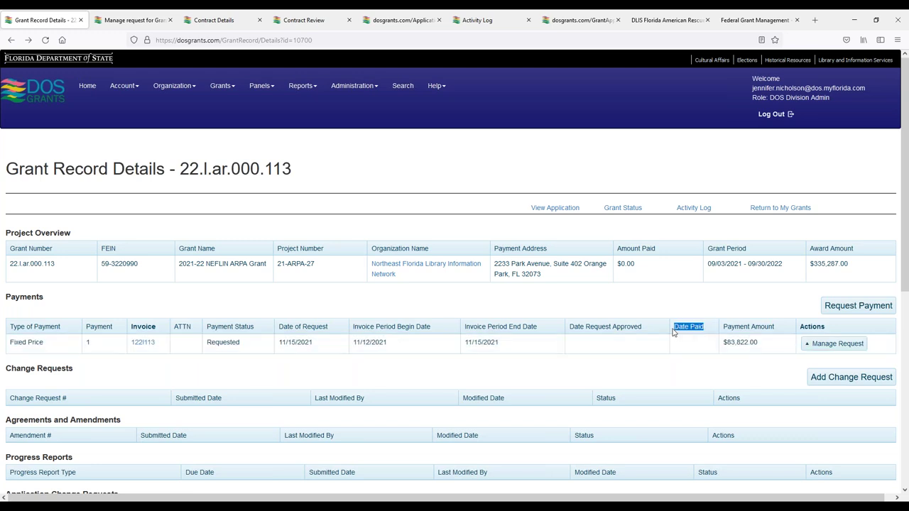
left_click(698, 369)
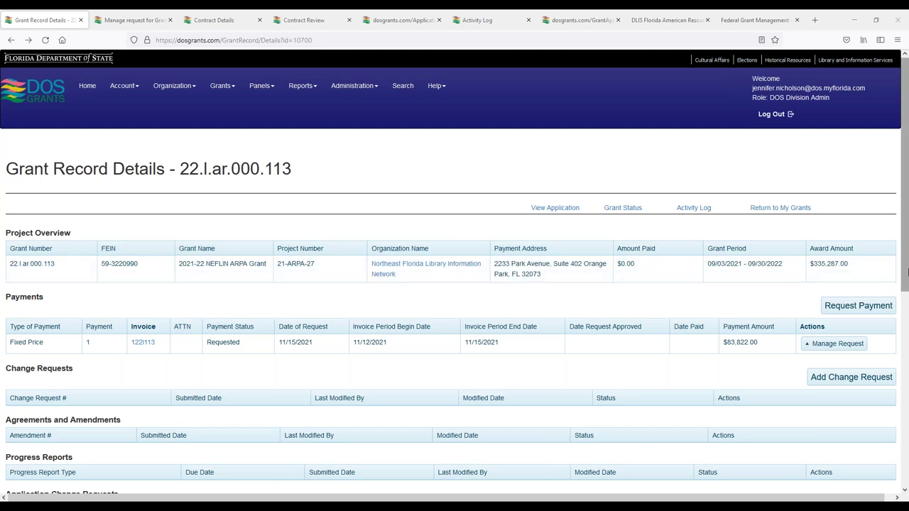
Examine the Change Requests section of the grant record and its option for adding a change request
left_click_drag(906, 276, 907, 347)
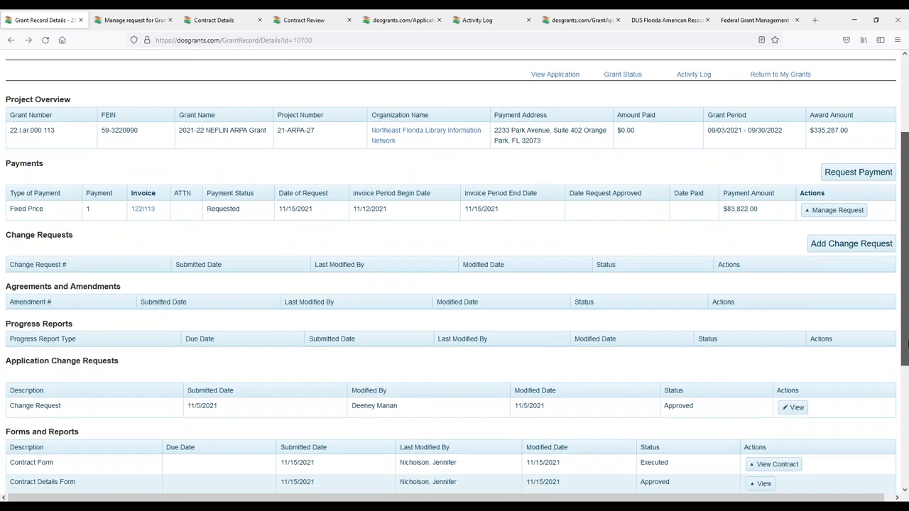
left_click_drag(29, 246, 6, 244)
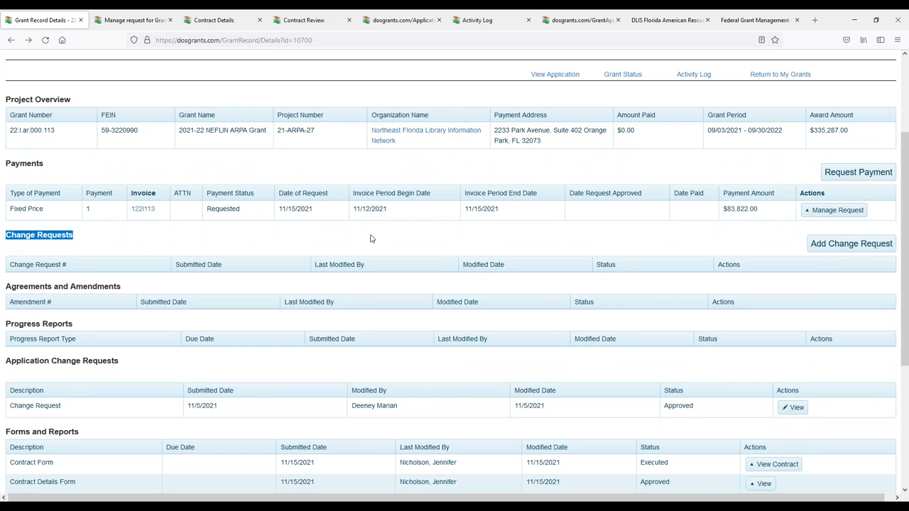
left_click(703, 241)
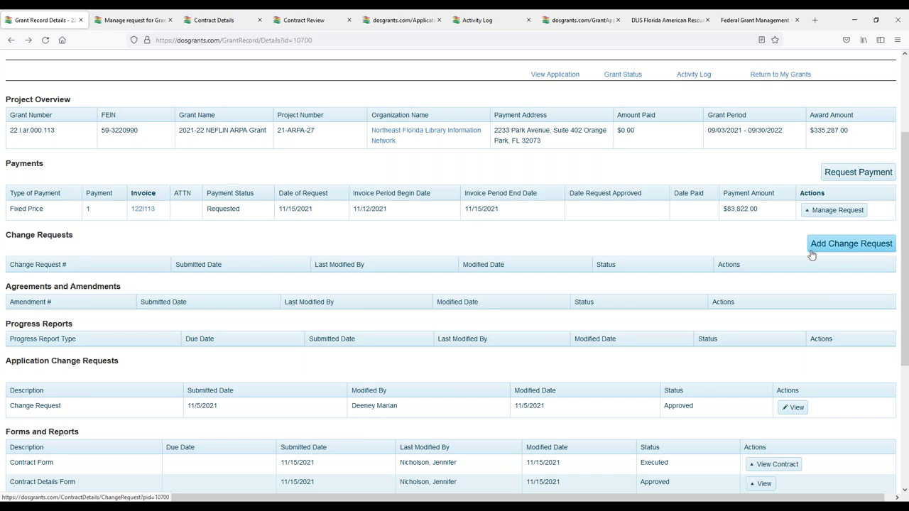
scroll(636, 266, "up", 2)
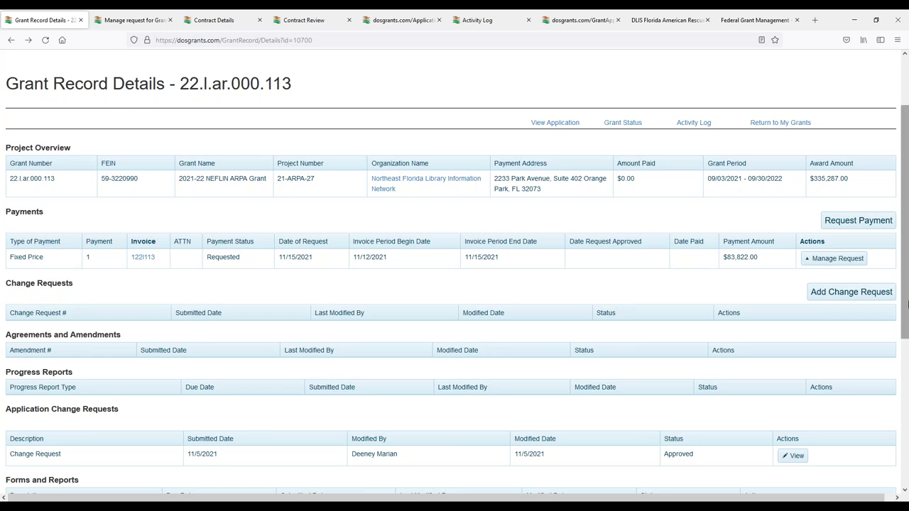
Review the grant record's remaining sections, from Agreements and Amendments to Contact Information, and highlight the Progress Reports section
scroll(906, 346, "down", 2)
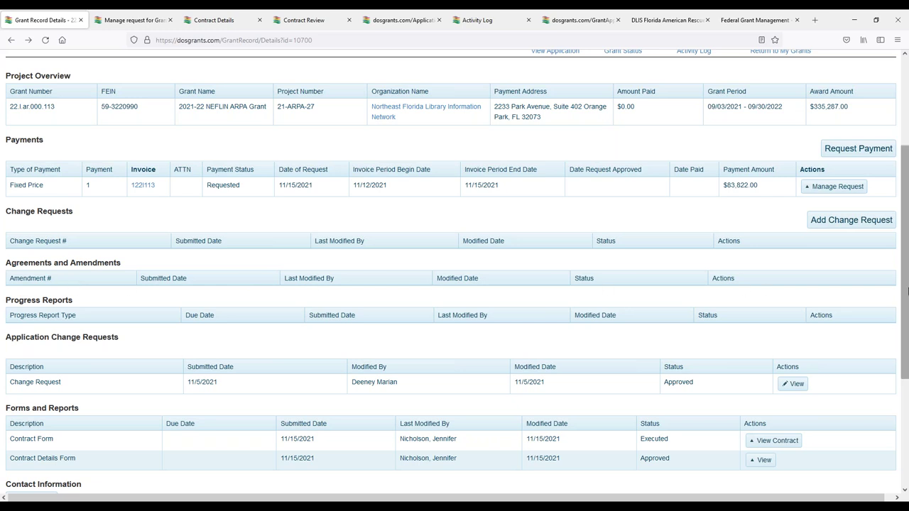
left_click_drag(908, 290, 907, 321)
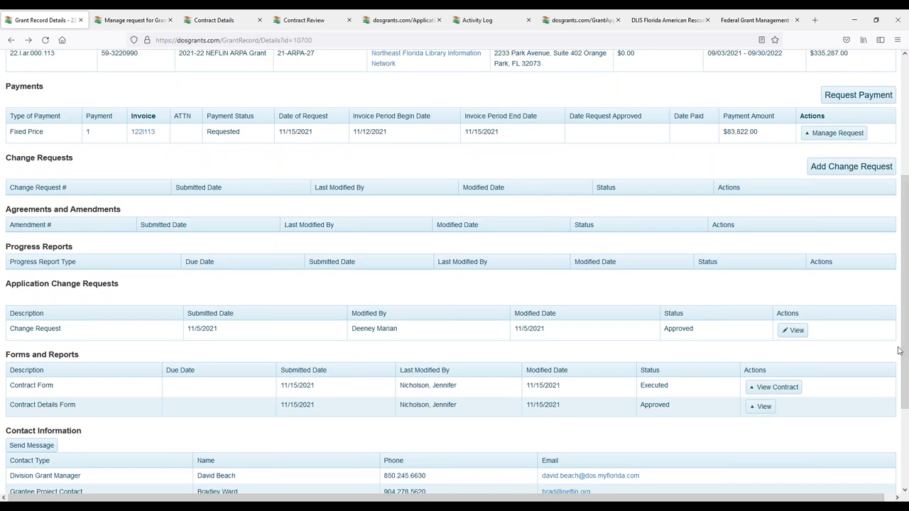
left_click_drag(906, 351, 906, 373)
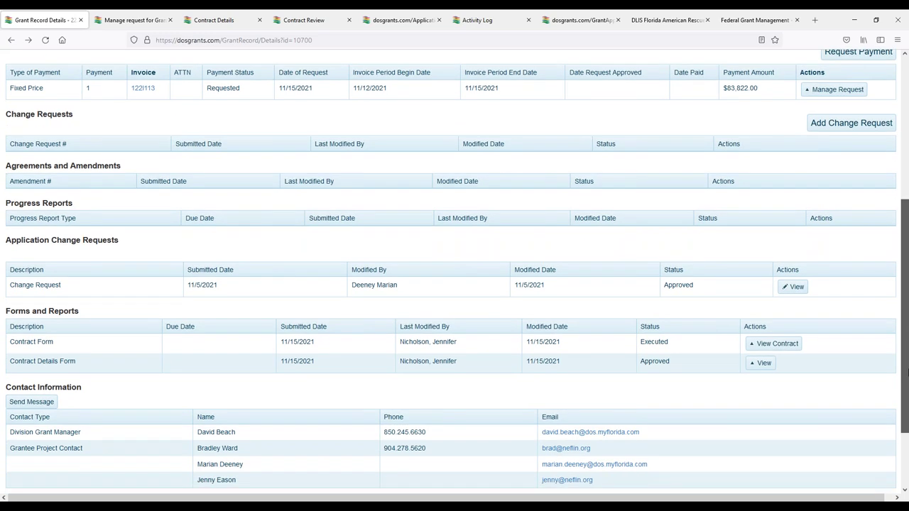
left_click_drag(907, 373, 906, 374)
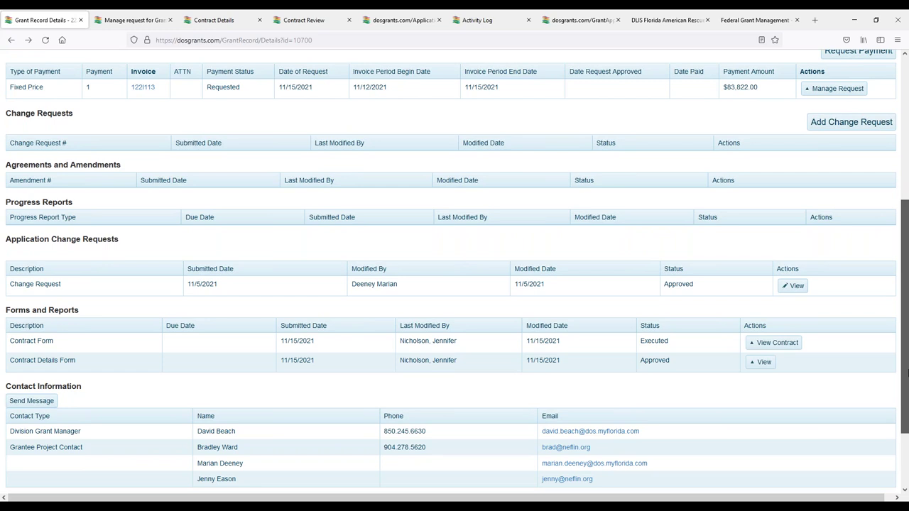
left_click_drag(906, 374, 907, 376)
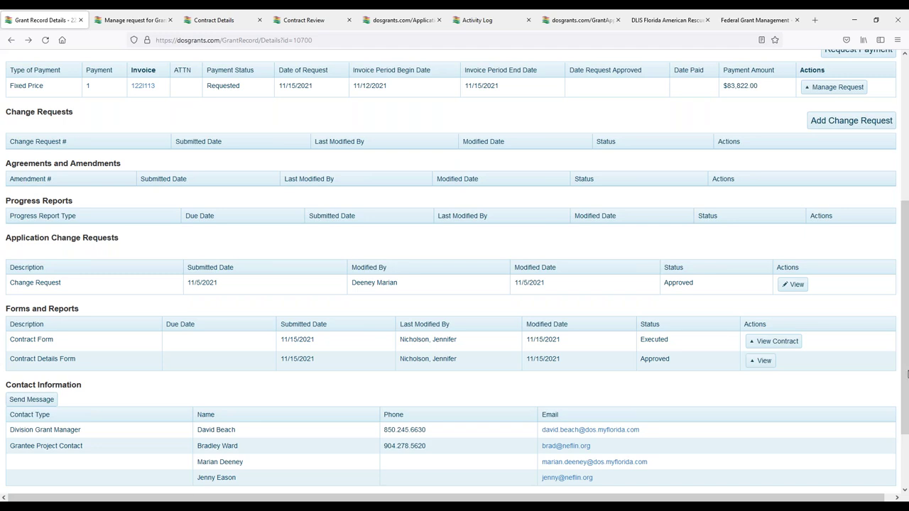
left_click_drag(81, 201, 2, 202)
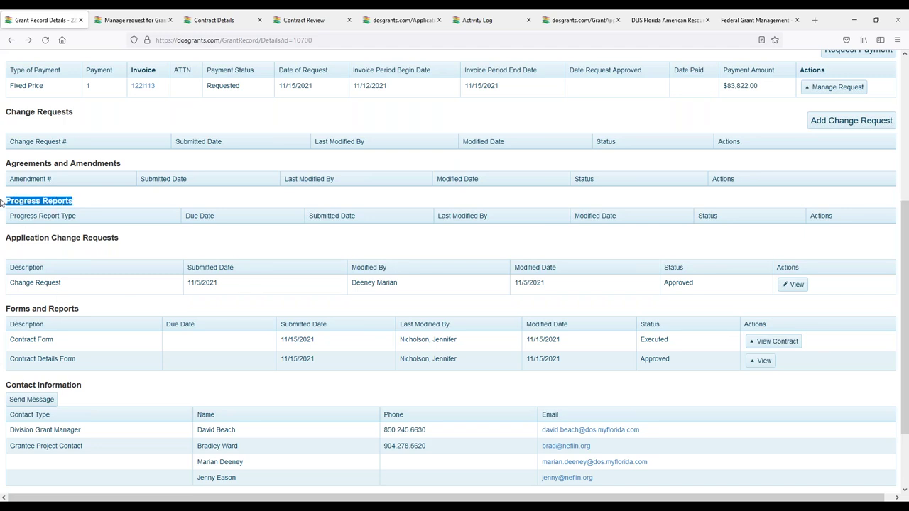
left_click(91, 205)
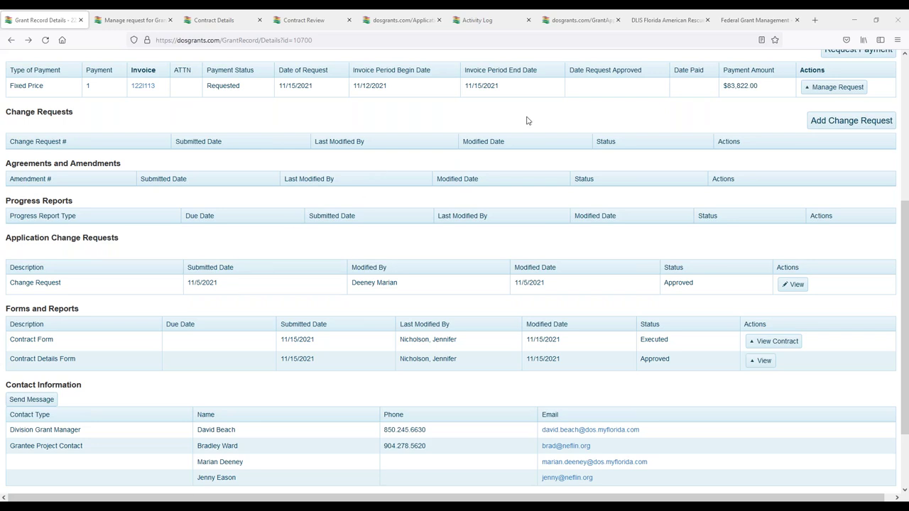
Switch to the DLIS Florida American Rescue Plan Act (ARPA) page and review its timeline and the Manage your grant section
left_click(692, 13)
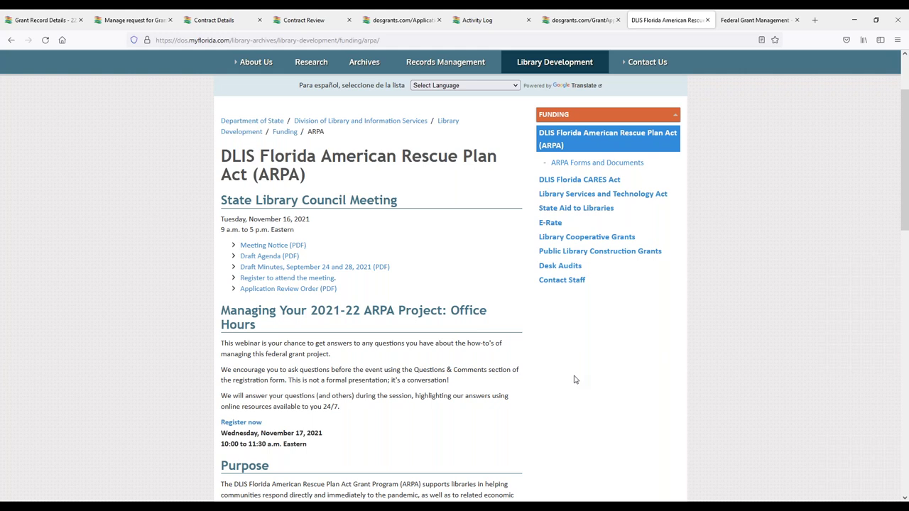
left_click_drag(221, 155, 321, 184)
left_click(363, 182)
scroll(363, 182, "down", 5)
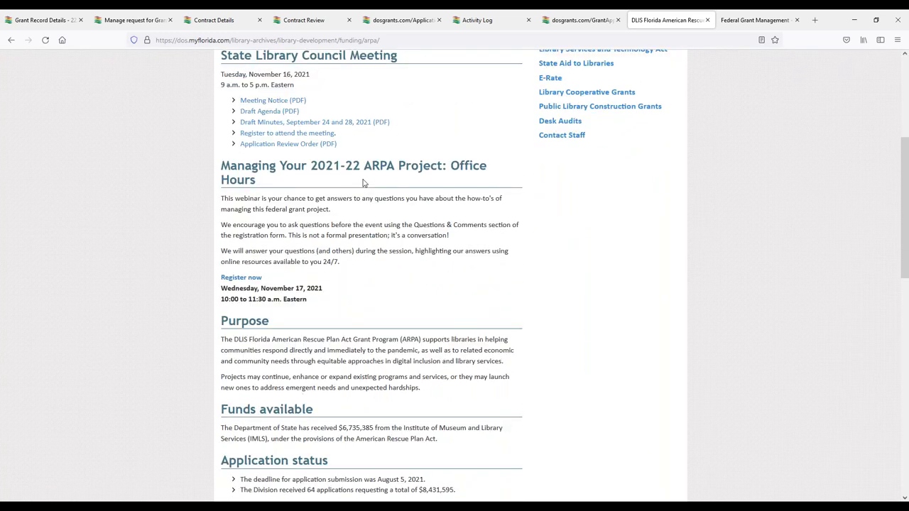
scroll(363, 182, "down", 5)
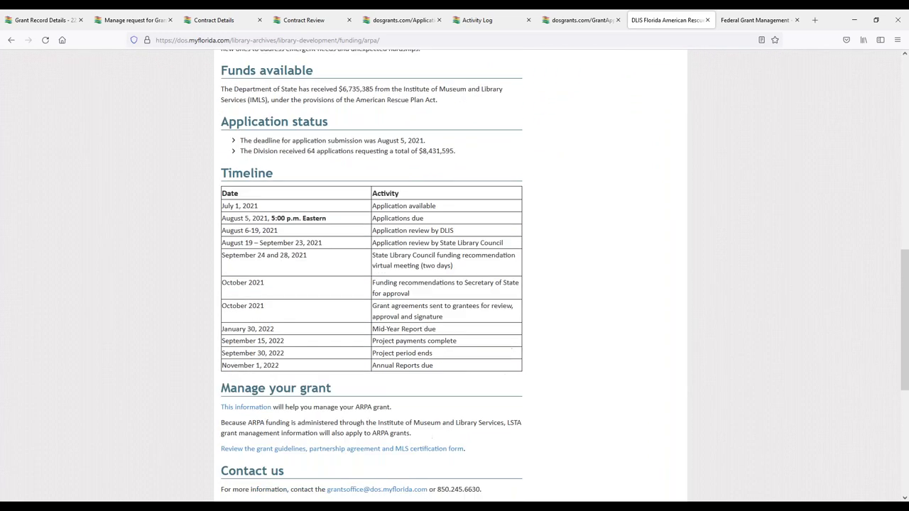
scroll(350, 205, "down", 2)
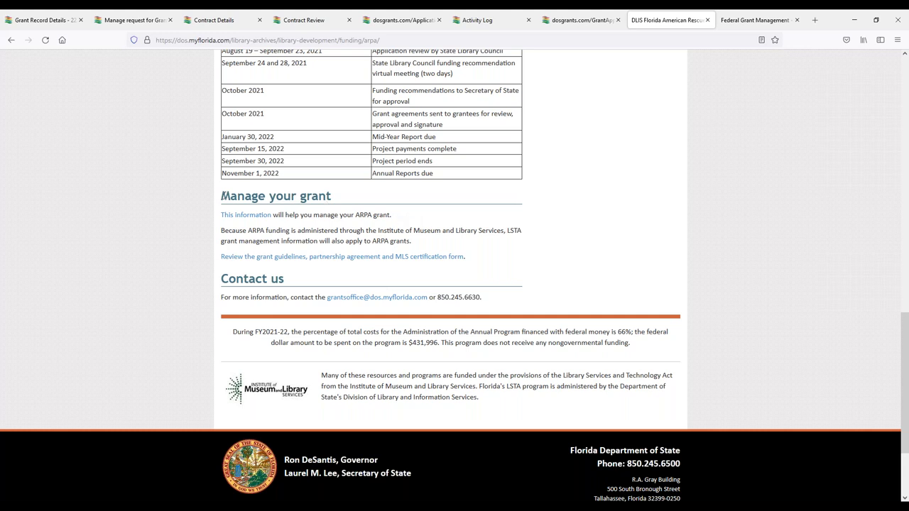
left_click_drag(225, 195, 422, 247)
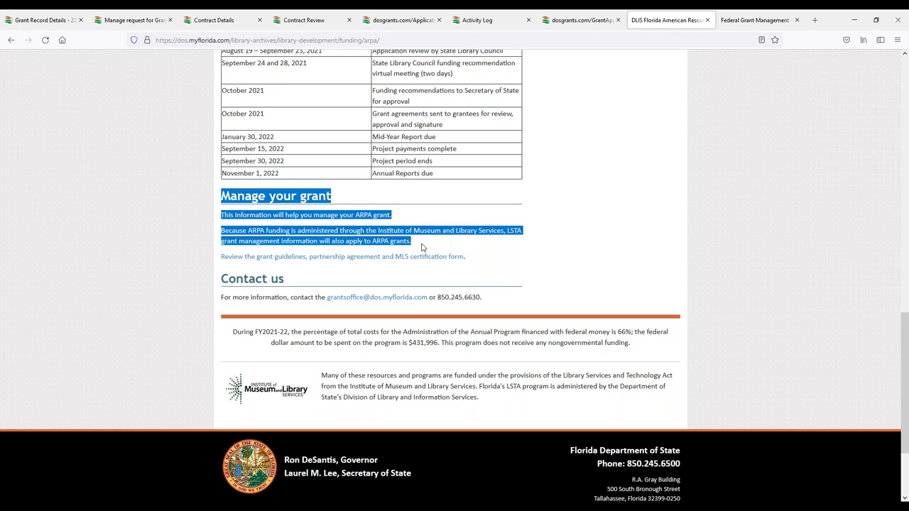
left_click(376, 215)
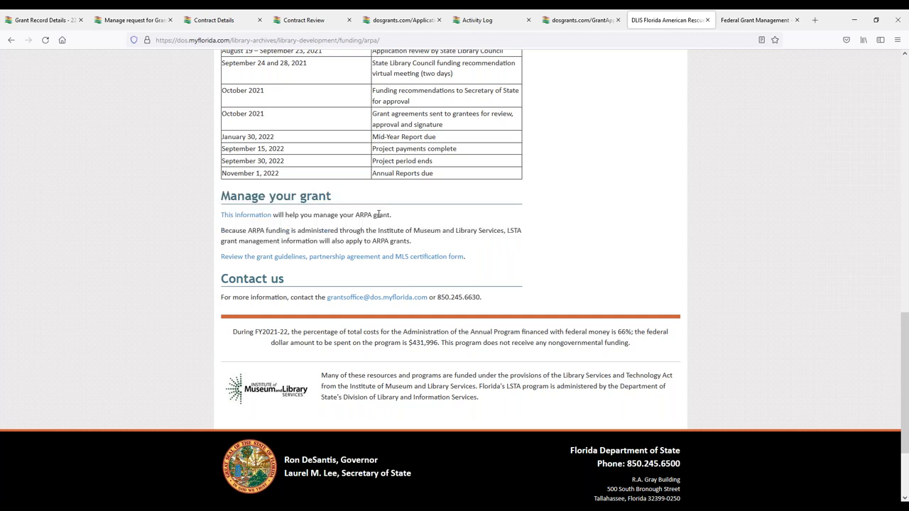
Open the Acknowledgment page under What You Must Do in the Federal Grant Management information linked from Manage your grant
left_click(245, 215)
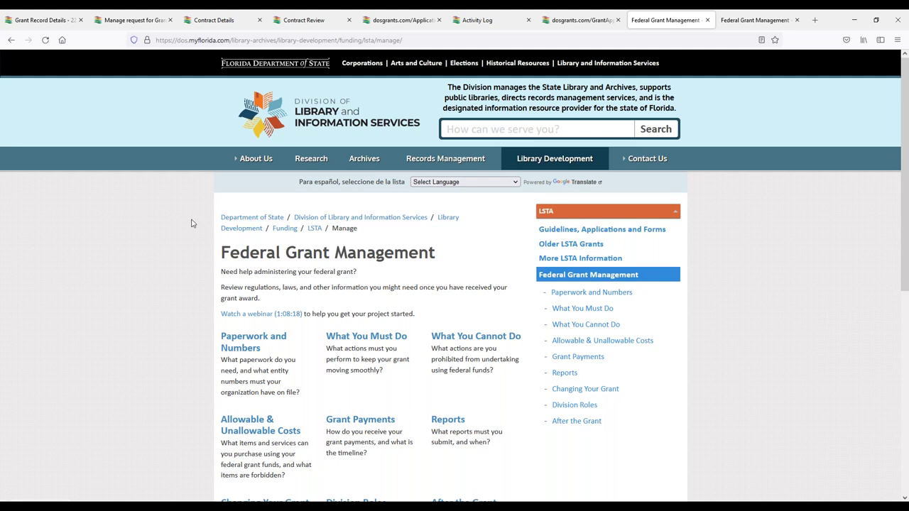
left_click(360, 339)
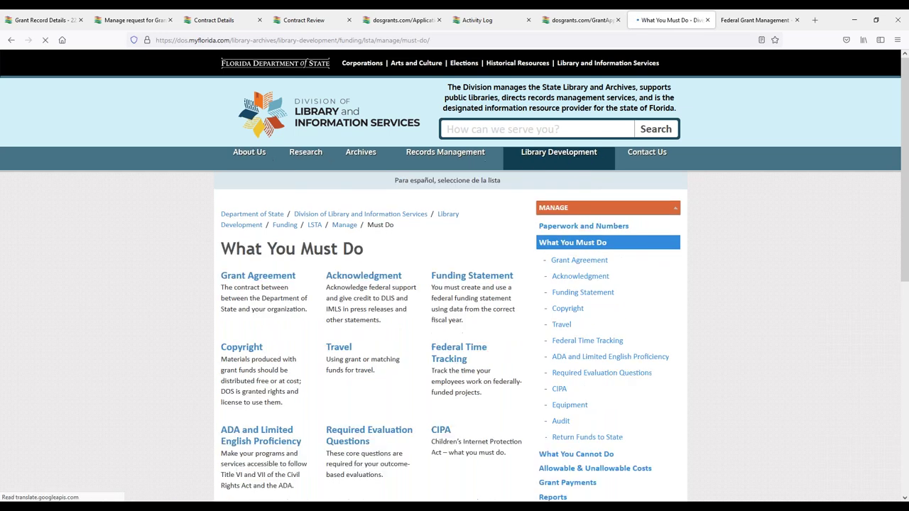
left_click(366, 282)
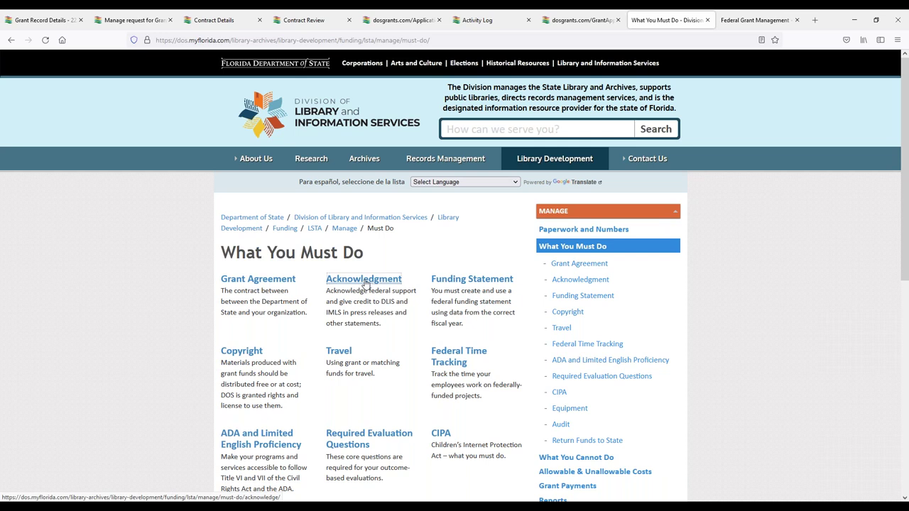
Review the Acknowledgment page's requirements for acknowledging federal support and for giving credit to LSTA and the Division
scroll(907, 223, "down", 2)
left_click_drag(907, 220, 907, 266)
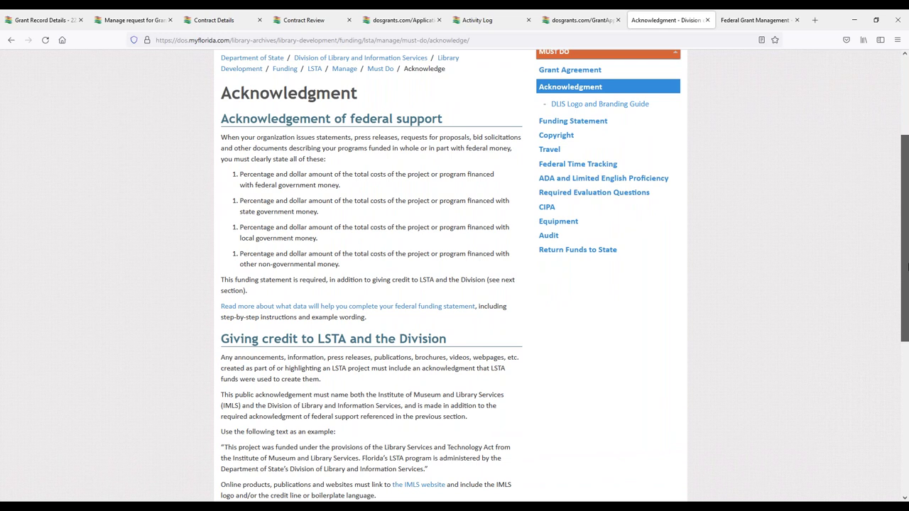
left_click_drag(908, 266, 907, 267)
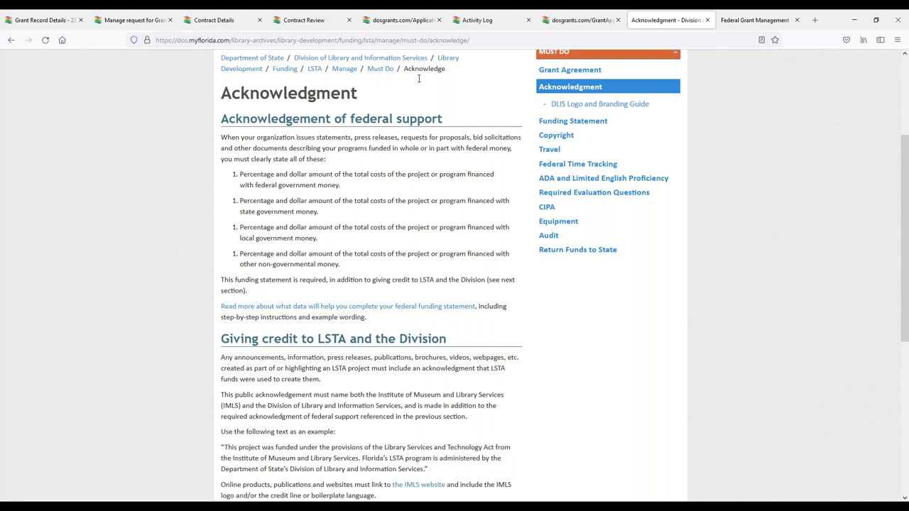
left_click_drag(464, 344, 222, 340)
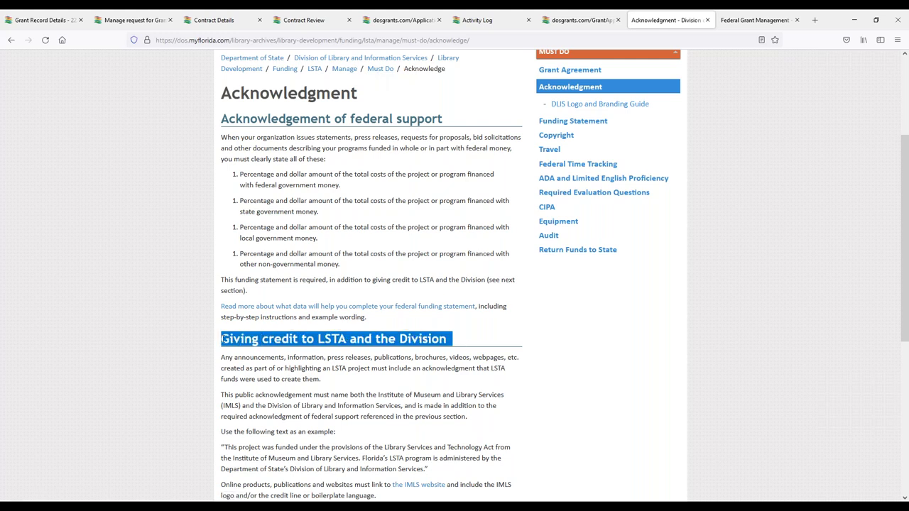
left_click(534, 348)
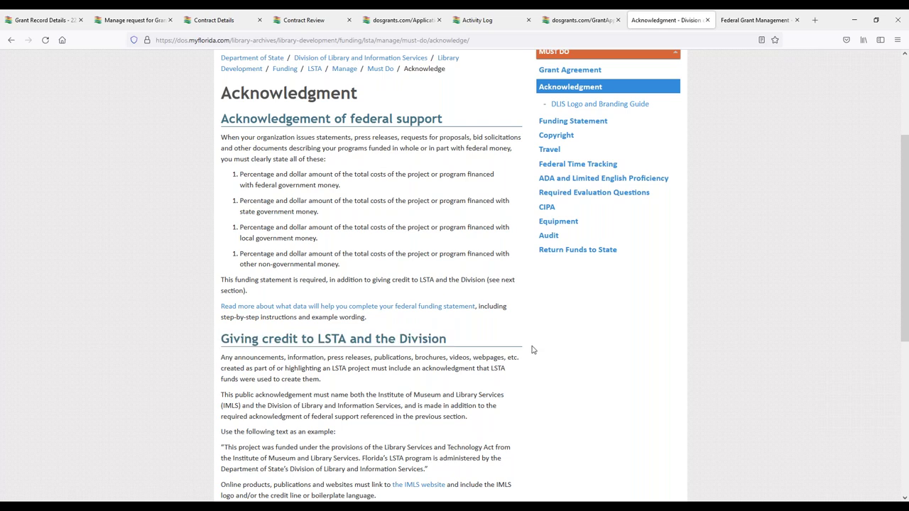
scroll(534, 349, "down", 3)
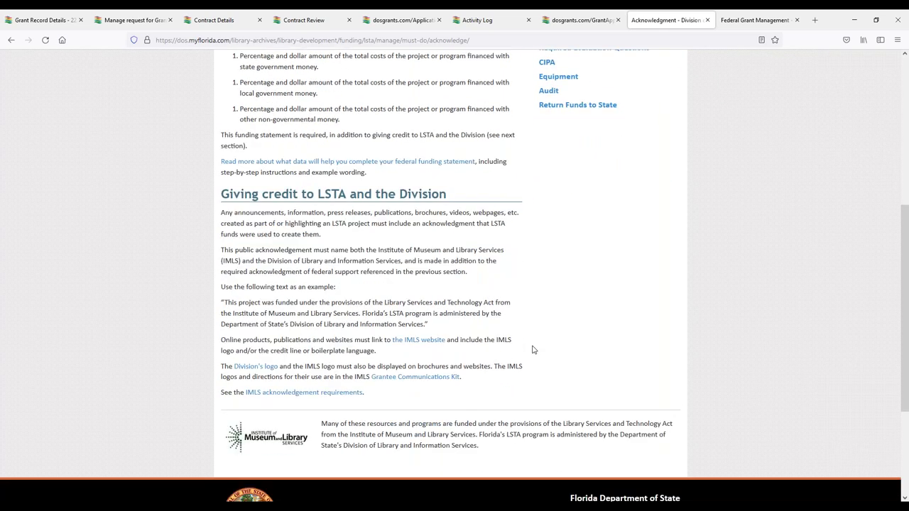